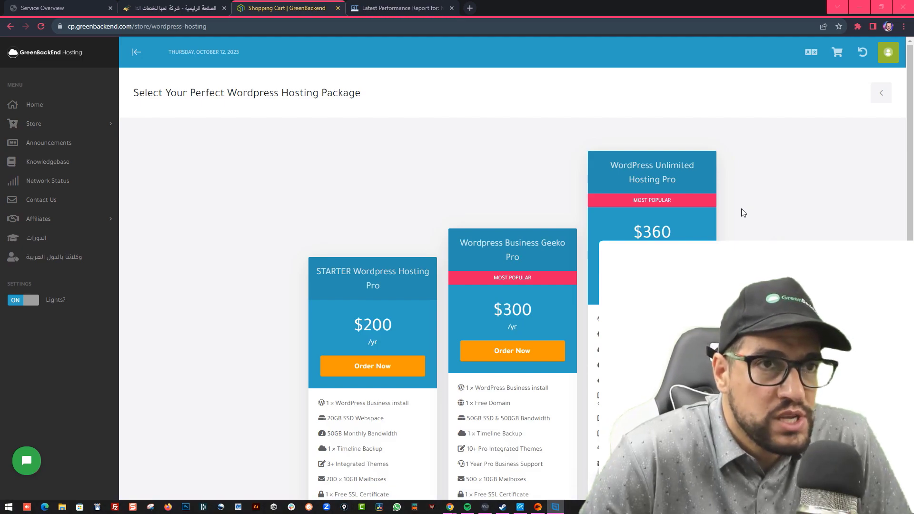
Compare the names and prices of the STARTER, Business Geeko and Unlimited WordPress hosting plans
{"action": "scroll", "coordinate": [762, 142], "scroll_direction": "down", "scroll_amount": 1}
{"action": "scroll", "coordinate": [495, 224], "scroll_direction": "up", "scroll_amount": 1}
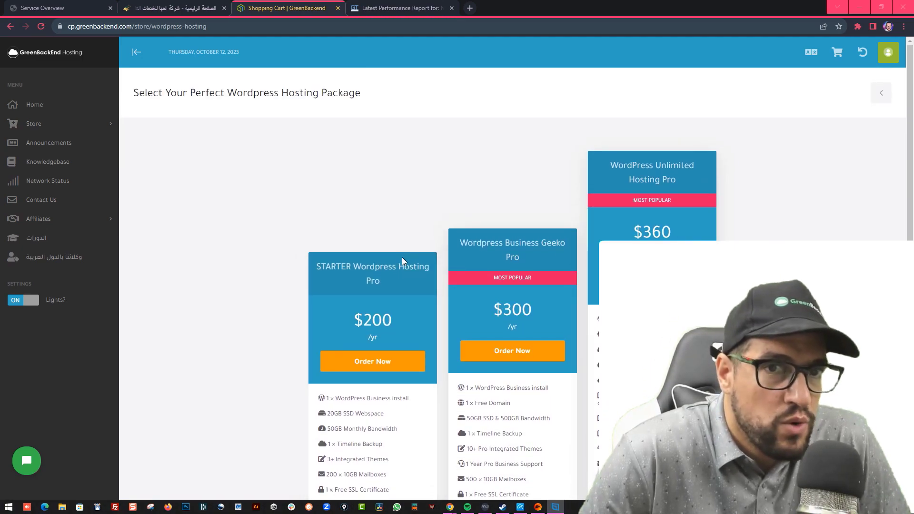
{"action": "scroll", "coordinate": [507, 246], "scroll_direction": "down", "scroll_amount": 1}
{"action": "scroll", "coordinate": [507, 246], "scroll_direction": "down", "scroll_amount": 2}
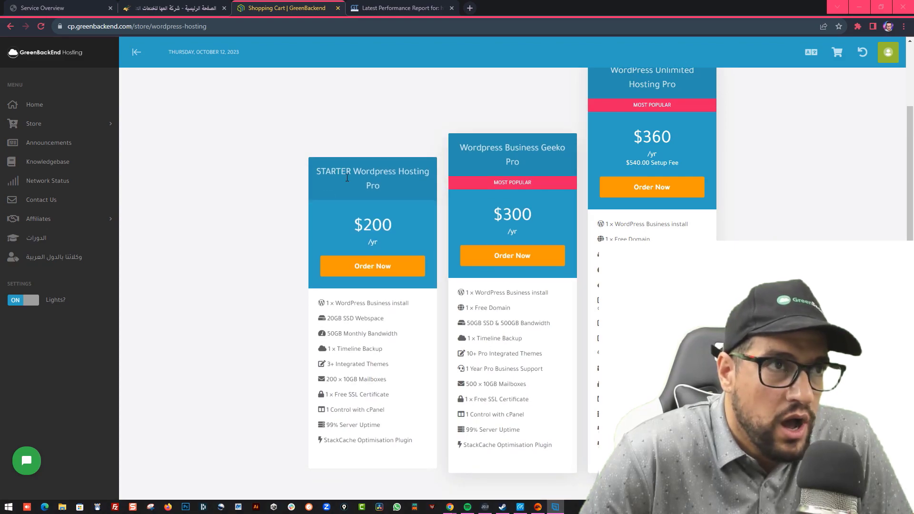
{"action": "scroll", "coordinate": [412, 183], "scroll_direction": "up", "scroll_amount": 1}
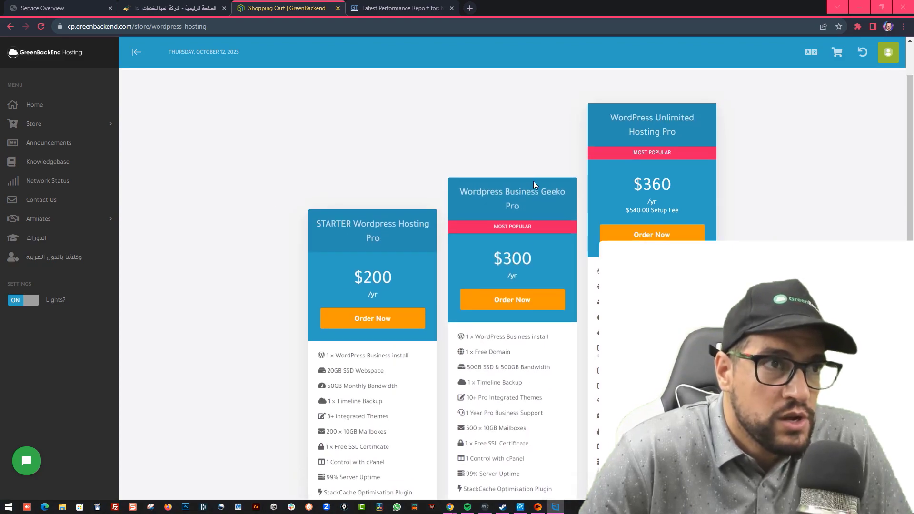
{"action": "scroll", "coordinate": [374, 232], "scroll_direction": "down", "scroll_amount": 1}
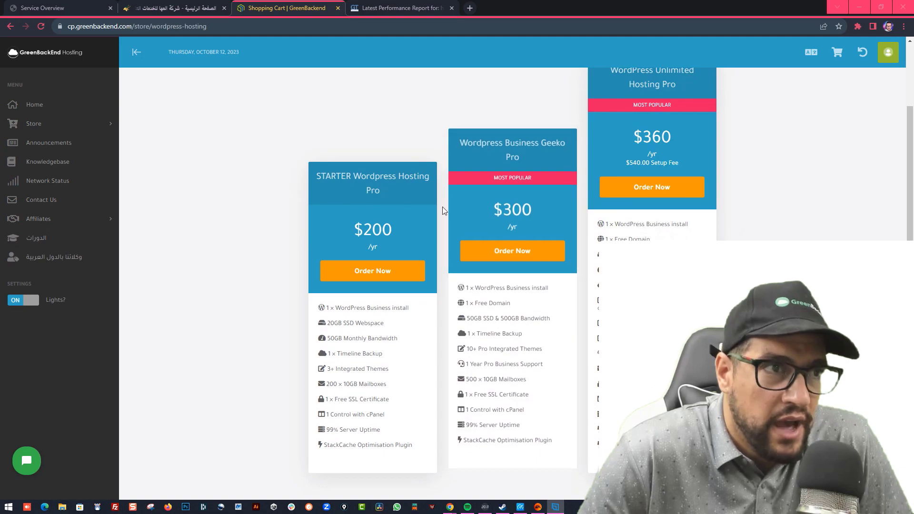
{"action": "double_click", "coordinate": [393, 195]}
{"action": "double_click", "coordinate": [512, 162]}
{"action": "scroll", "coordinate": [619, 190], "scroll_direction": "up", "scroll_amount": 2}
{"action": "left_click_drag", "start_coordinate": [676, 175], "coordinate": [656, 196]}
{"action": "scroll", "coordinate": [656, 196], "scroll_direction": "down", "scroll_amount": 4}
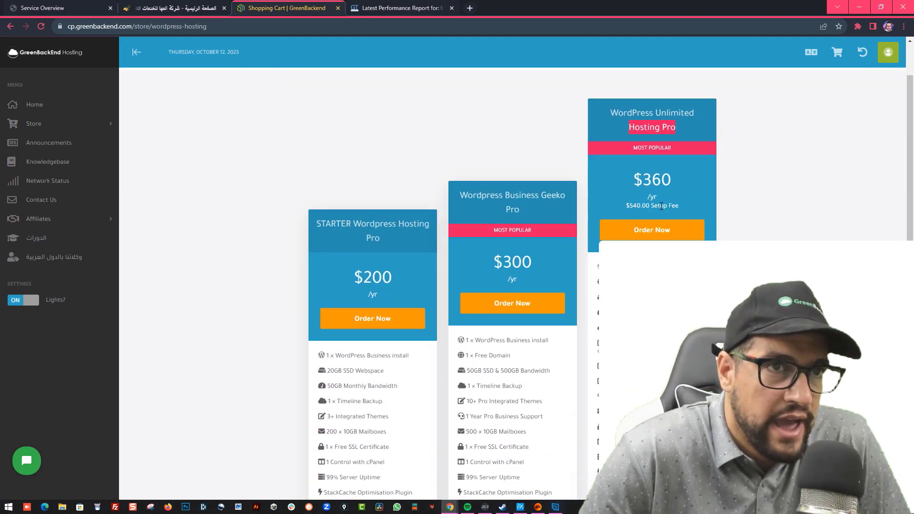
Examine the feature lists of the WordPress plans, including Timeline Backup, and what is included with every plan
{"action": "left_click_drag", "start_coordinate": [328, 253], "coordinate": [390, 257]}
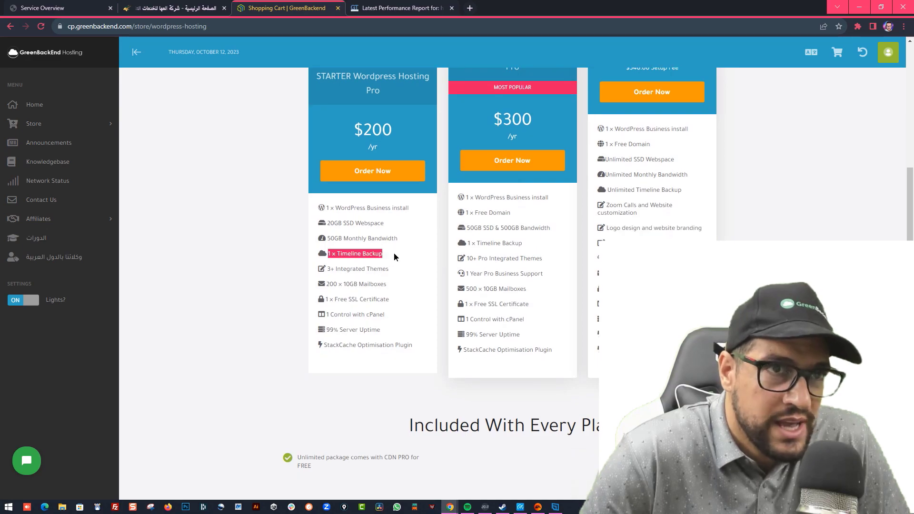
{"action": "scroll", "coordinate": [395, 272], "scroll_direction": "up", "scroll_amount": 1}
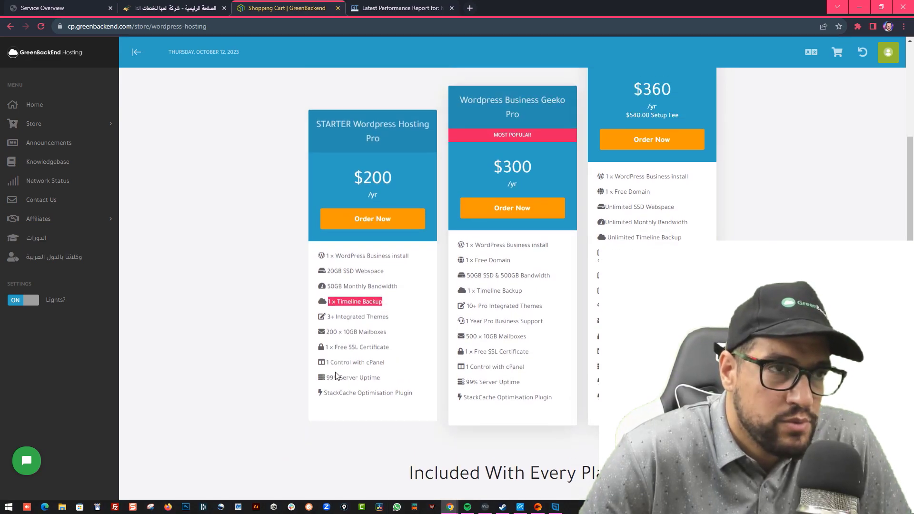
{"action": "scroll", "coordinate": [472, 375], "scroll_direction": "down", "scroll_amount": 2}
{"action": "left_click_drag", "start_coordinate": [384, 419], "coordinate": [420, 435]}
{"action": "scroll", "coordinate": [420, 436], "scroll_direction": "up", "scroll_amount": 3}
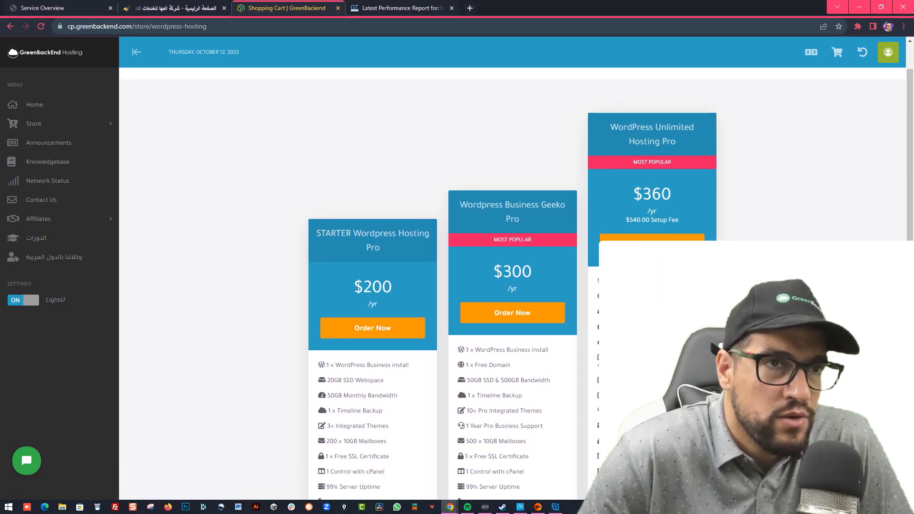
{"action": "scroll", "coordinate": [517, 276], "scroll_direction": "up", "scroll_amount": 1}
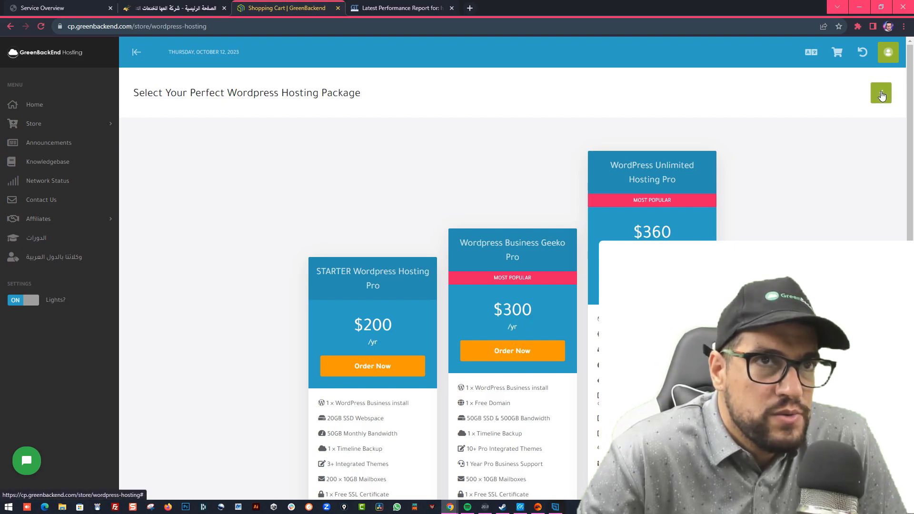
Open the general hosting packages, compare Advanced Pro with Unlimited Pro, and return to the WordPress packages
{"action": "left_click", "coordinate": [880, 94]}
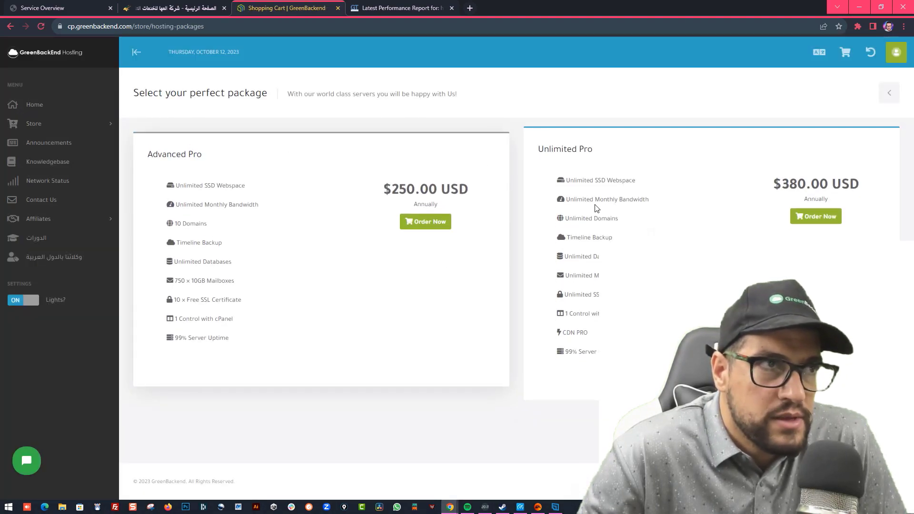
{"action": "left_click_drag", "start_coordinate": [177, 154], "coordinate": [203, 154]}
{"action": "left_click_drag", "start_coordinate": [562, 149], "coordinate": [754, 173]}
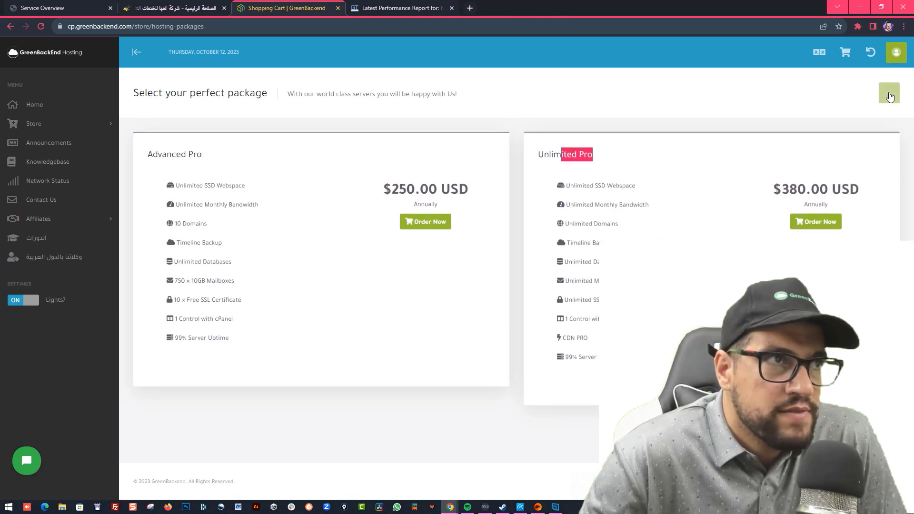
{"action": "left_click", "coordinate": [888, 92]}
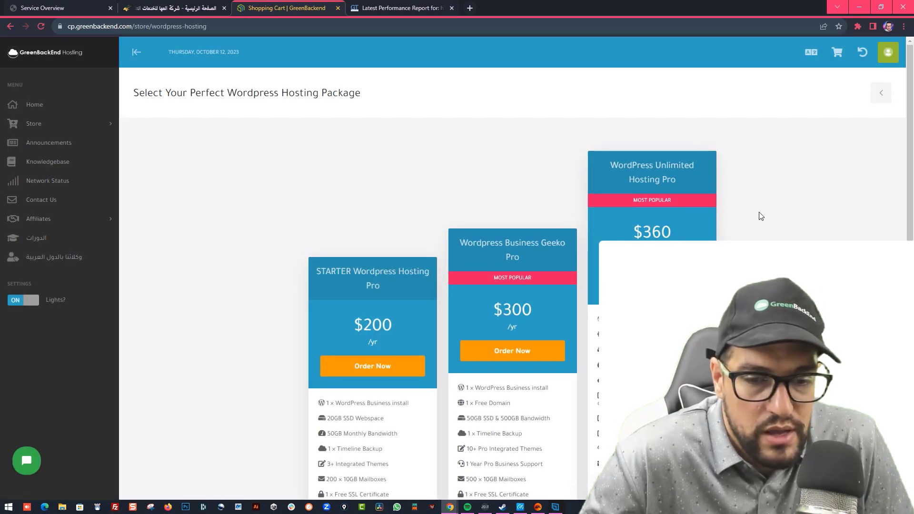
View the almahaindo.com website and its GTmetrix performance report
{"action": "scroll", "coordinate": [799, 238], "scroll_direction": "down", "scroll_amount": 1}
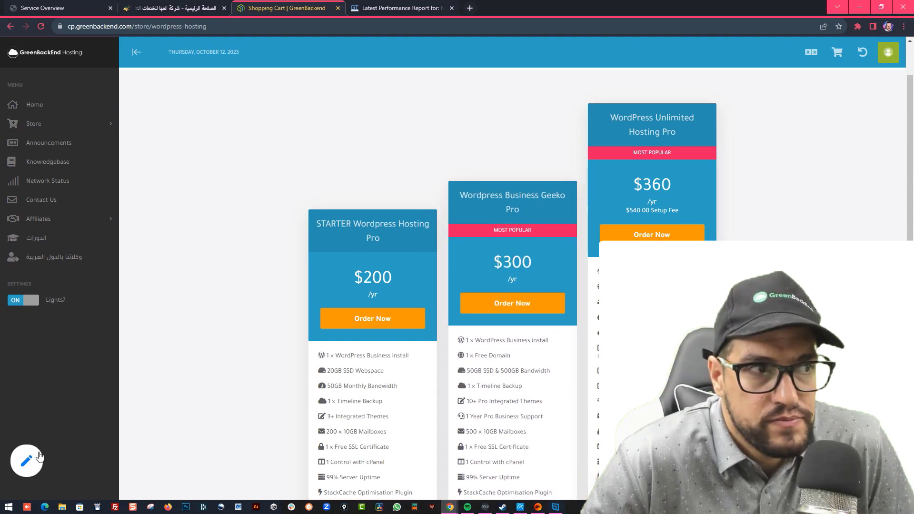
{"action": "scroll", "coordinate": [794, 204], "scroll_direction": "up", "scroll_amount": 1}
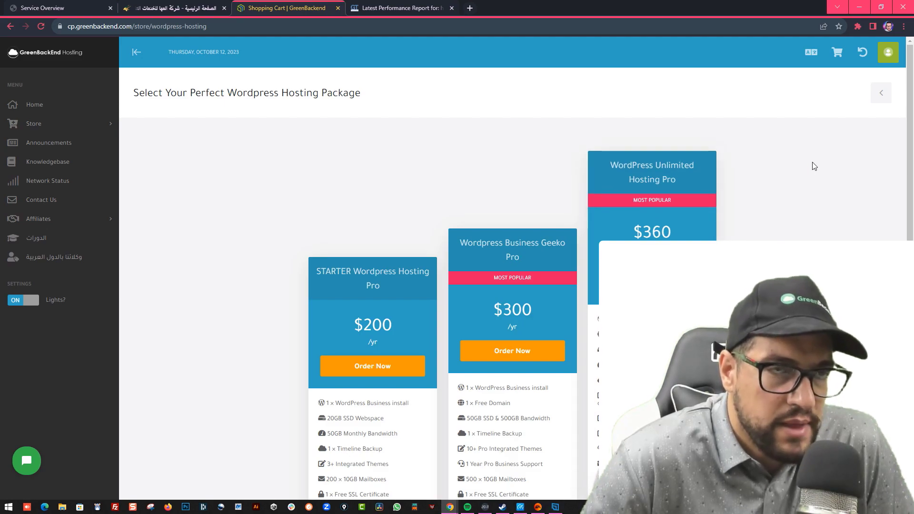
{"action": "scroll", "coordinate": [745, 150], "scroll_direction": "down", "scroll_amount": 1}
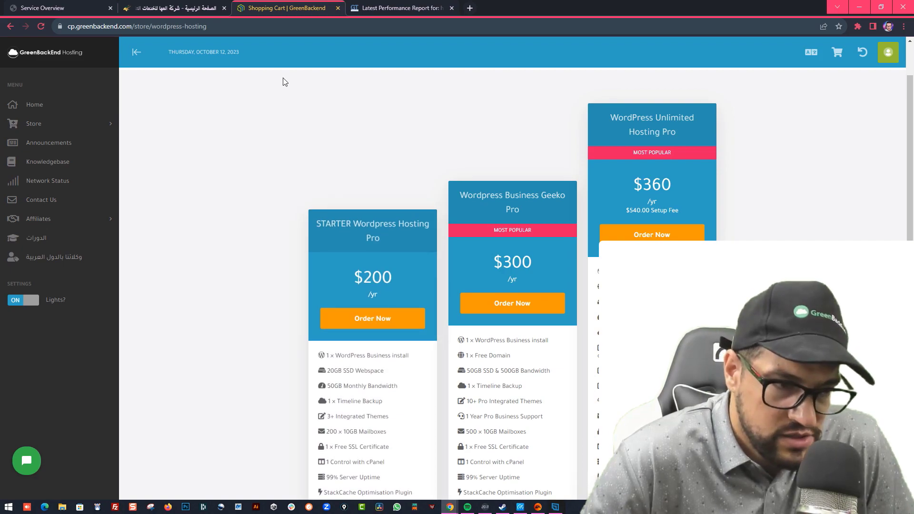
{"action": "left_click", "coordinate": [171, 8]}
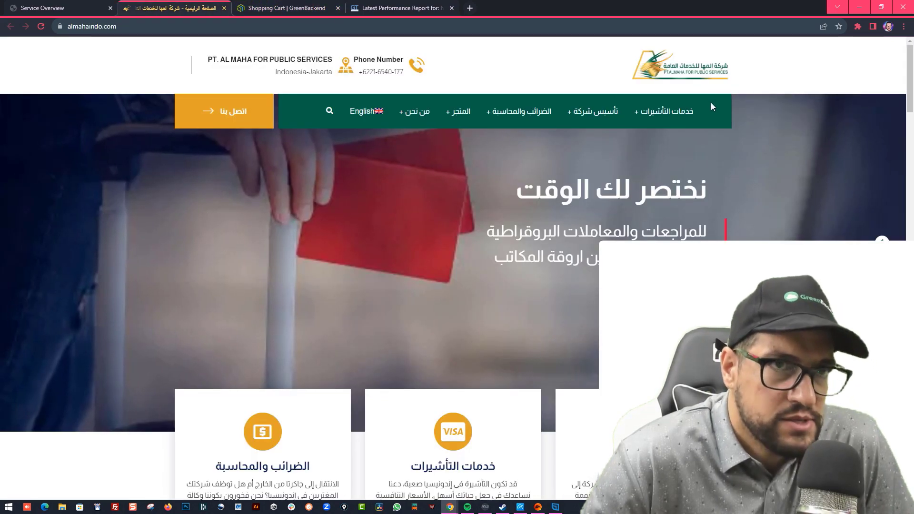
{"action": "left_click", "coordinate": [399, 8]}
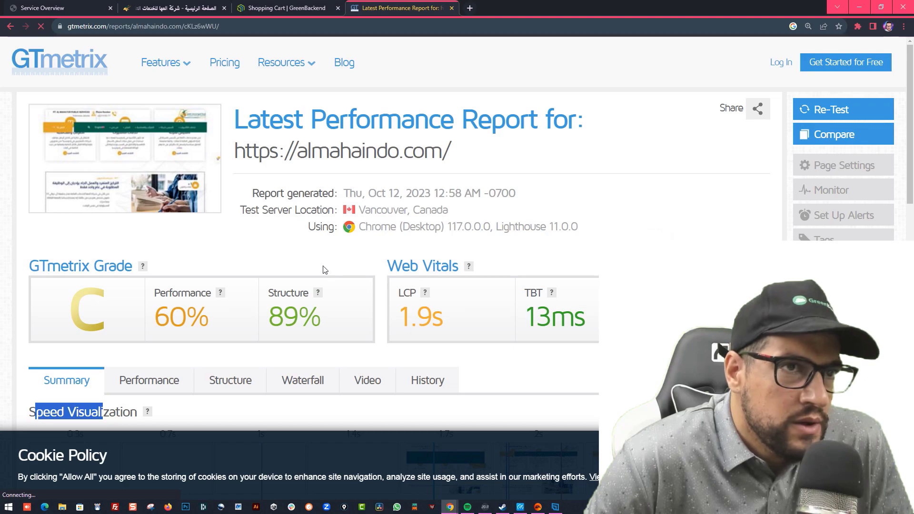
Switch to the hosting control panel for almahaindo.com and open its CDN Edge Caching settings
{"action": "left_click", "coordinate": [76, 6]}
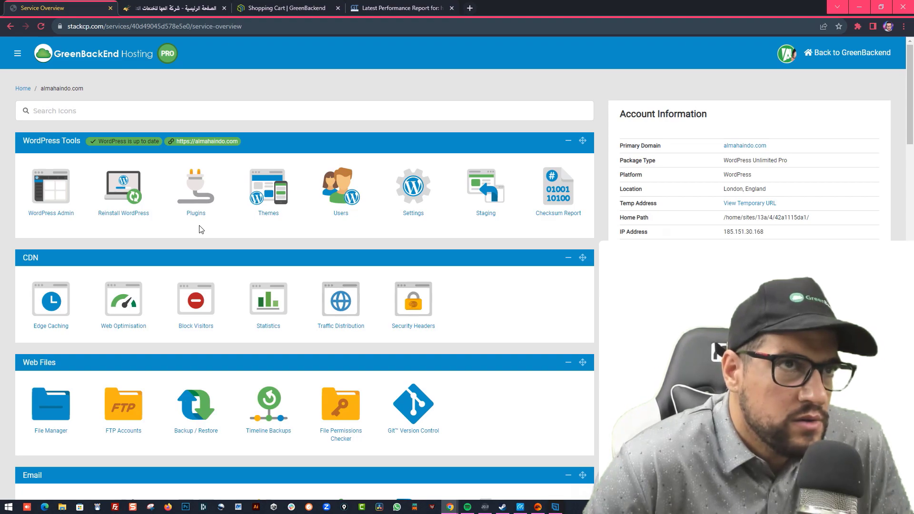
{"action": "scroll", "coordinate": [82, 247], "scroll_direction": "down", "scroll_amount": 1}
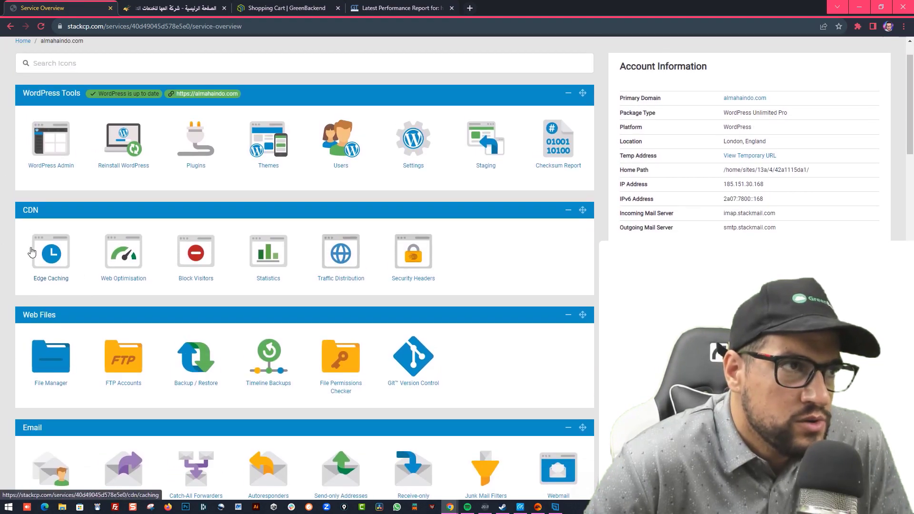
{"action": "left_click", "coordinate": [50, 258]}
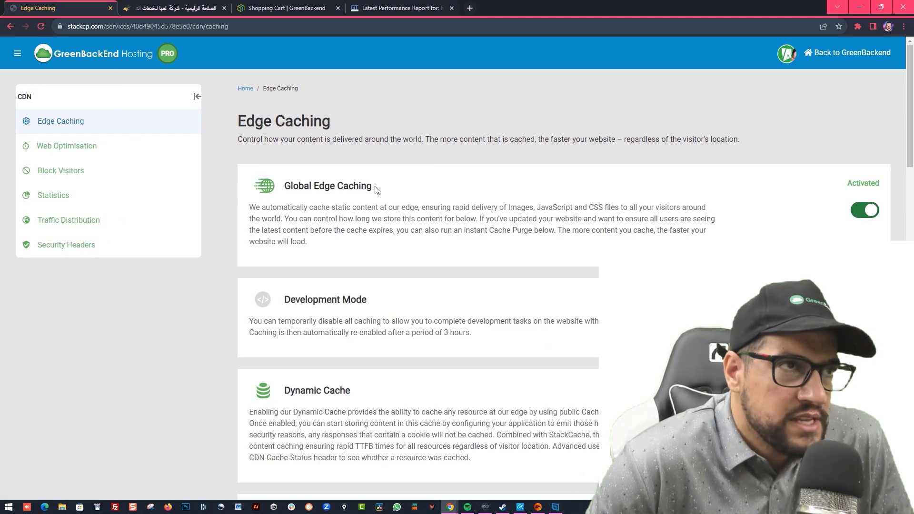
Review the Global Edge Caching, Development Mode, Dynamic Cache and Custom Cache Settings sections
{"action": "left_click_drag", "start_coordinate": [293, 185], "coordinate": [862, 186]}
{"action": "scroll", "coordinate": [861, 213], "scroll_direction": "down", "scroll_amount": 2}
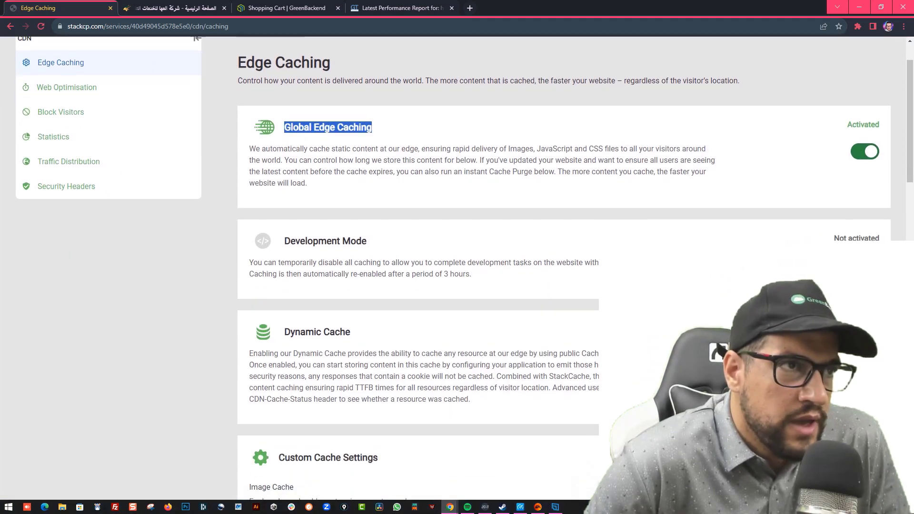
{"action": "left_click_drag", "start_coordinate": [295, 295], "coordinate": [351, 293]}
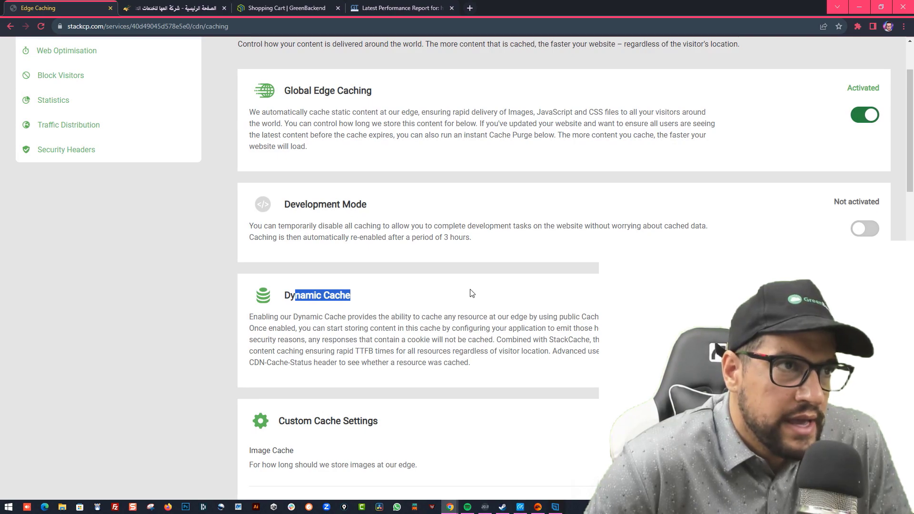
{"action": "scroll", "coordinate": [469, 293], "scroll_direction": "down", "scroll_amount": 1}
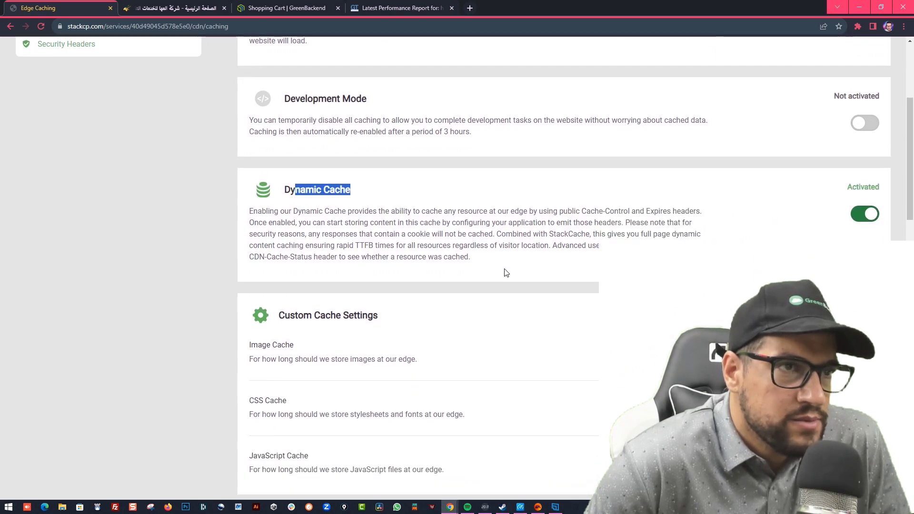
{"action": "scroll", "coordinate": [495, 277], "scroll_direction": "down", "scroll_amount": 6}
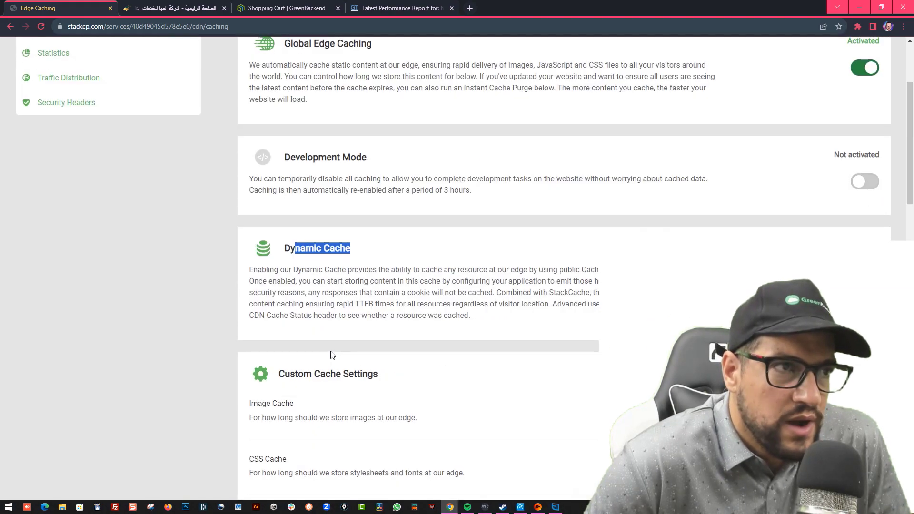
{"action": "scroll", "coordinate": [332, 355], "scroll_direction": "up", "scroll_amount": 3}
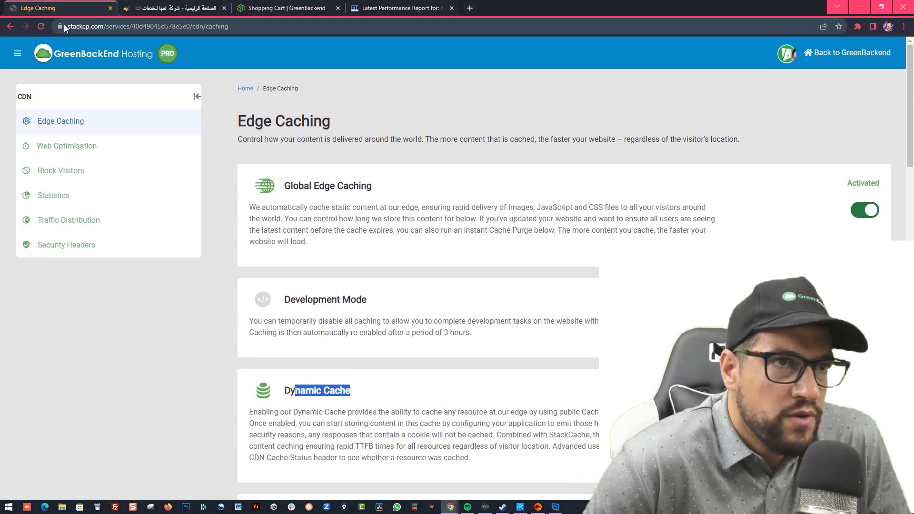
Return to the service overview of almahaindo.com and open the CDN Web Optimisation settings
{"action": "left_click", "coordinate": [18, 53]}
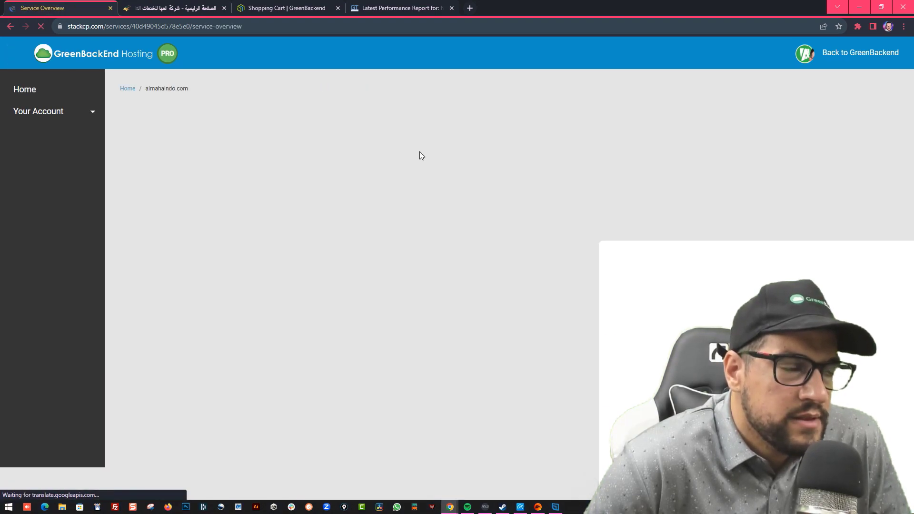
{"action": "scroll", "coordinate": [200, 272], "scroll_direction": "down", "scroll_amount": 1}
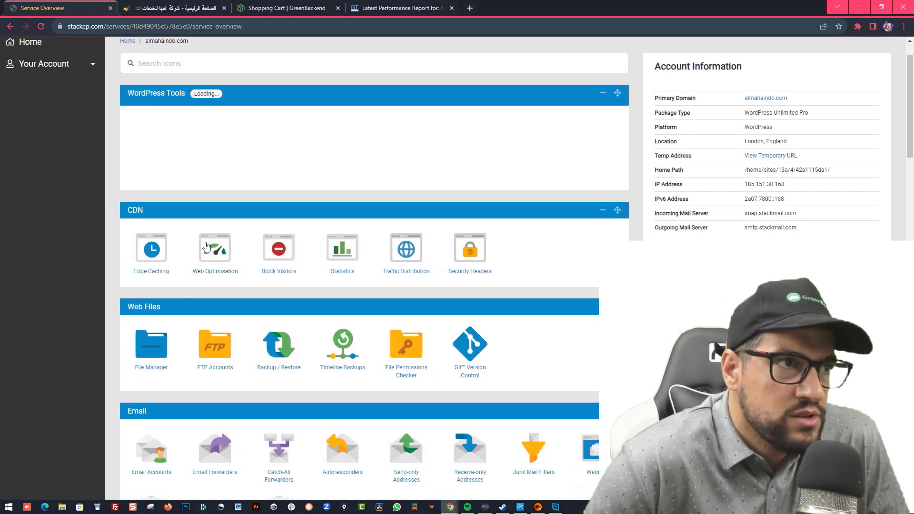
{"action": "left_click", "coordinate": [216, 256]}
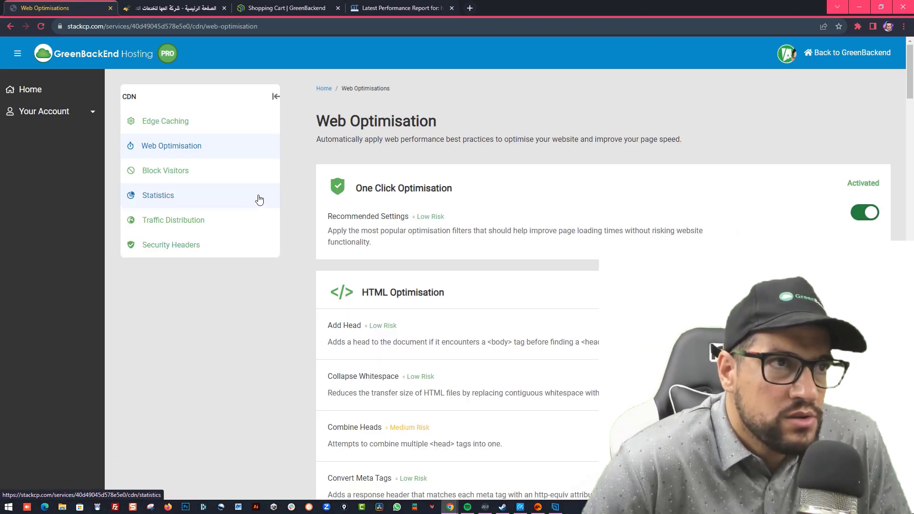
Review the One Click Optimisation setting and the HTML Optimisation options with their risk levels
{"action": "scroll", "coordinate": [297, 205], "scroll_direction": "down", "scroll_amount": 1}
{"action": "left_click_drag", "start_coordinate": [356, 141], "coordinate": [368, 141]}
{"action": "scroll", "coordinate": [529, 145], "scroll_direction": "down", "scroll_amount": 1}
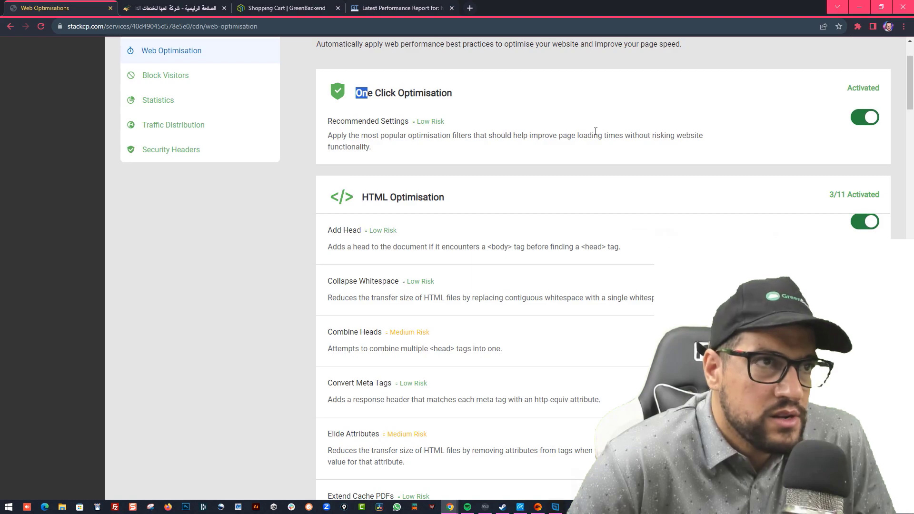
{"action": "scroll", "coordinate": [691, 177], "scroll_direction": "down", "scroll_amount": 2}
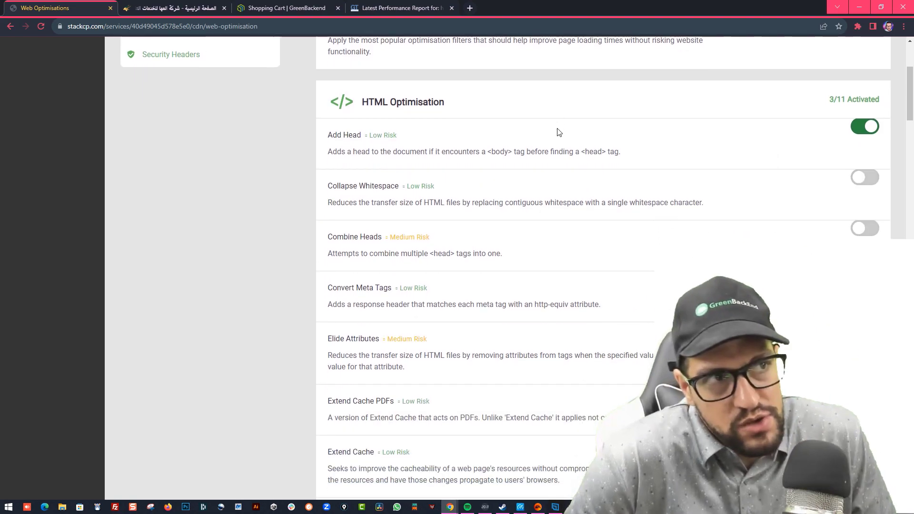
{"action": "scroll", "coordinate": [547, 172], "scroll_direction": "down", "scroll_amount": 1}
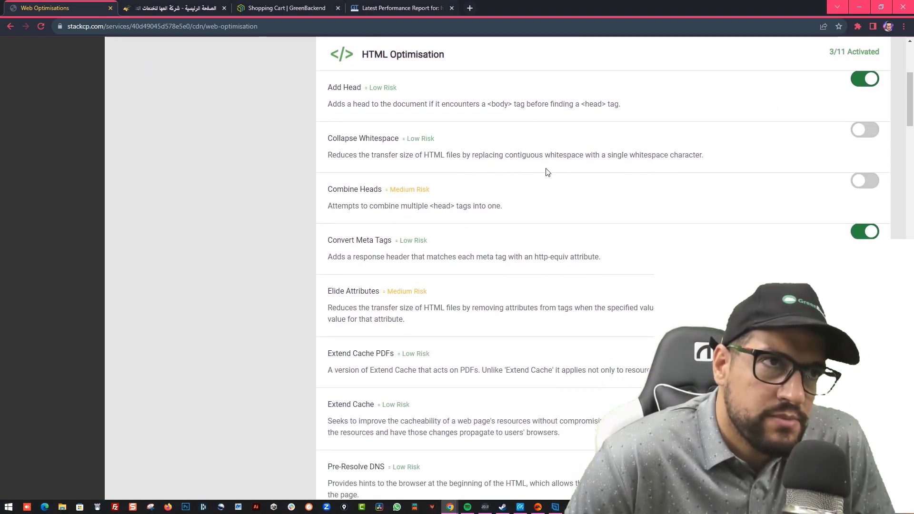
{"action": "scroll", "coordinate": [552, 174], "scroll_direction": "up", "scroll_amount": 2}
{"action": "scroll", "coordinate": [466, 167], "scroll_direction": "down", "scroll_amount": 1}
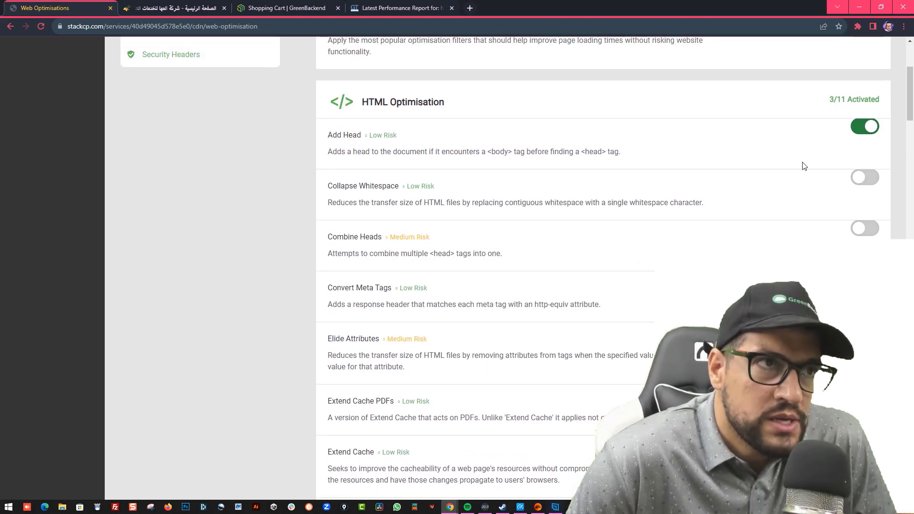
Enable Collapse Whitespace, Combine Heads, Elide Attributes, Extend Cache PDFs and Remove Comments under HTML Optimisation
{"action": "left_click", "coordinate": [863, 178]}
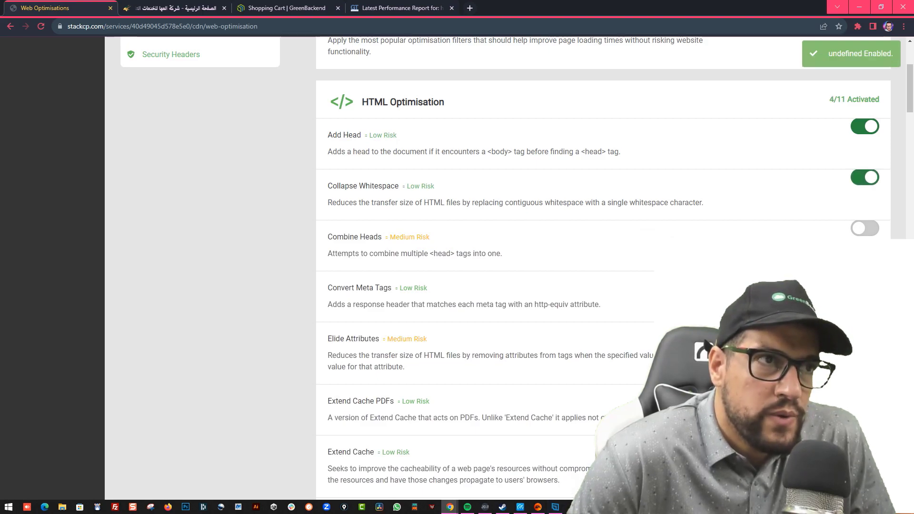
{"action": "scroll", "coordinate": [864, 181], "scroll_direction": "down", "scroll_amount": 1}
{"action": "left_click", "coordinate": [864, 180]}
{"action": "scroll", "coordinate": [864, 180], "scroll_direction": "down", "scroll_amount": 2}
{"action": "scroll", "coordinate": [864, 191], "scroll_direction": "down", "scroll_amount": 2}
{"action": "left_click", "coordinate": [864, 139]}
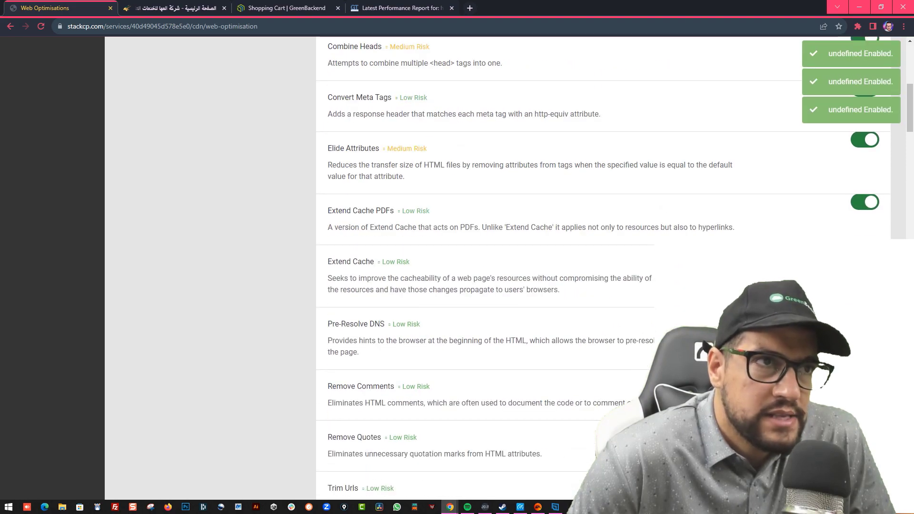
{"action": "left_click", "coordinate": [864, 196]}
{"action": "scroll", "coordinate": [864, 190], "scroll_direction": "down", "scroll_amount": 3}
{"action": "left_click", "coordinate": [865, 234]}
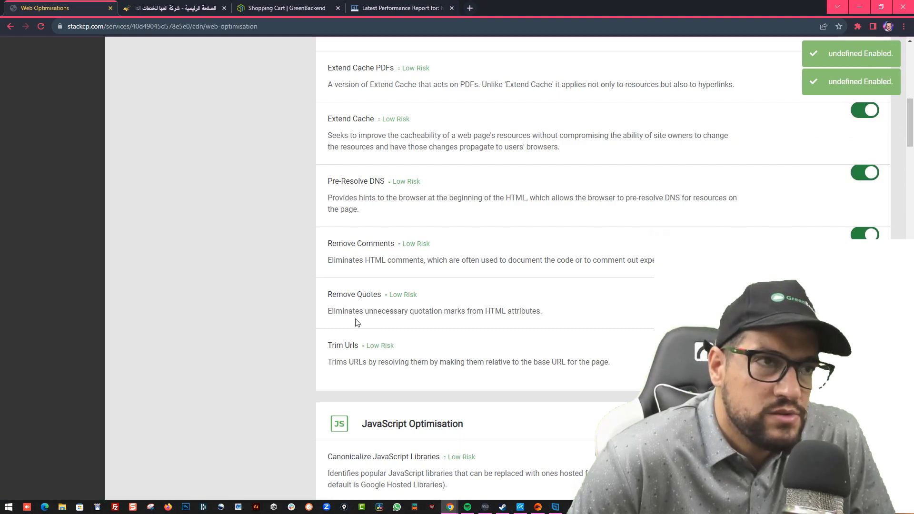
Review the risk levels and descriptions of the HTML Optimisation options, from Add Head down to Trim Urls
{"action": "scroll", "coordinate": [343, 303], "scroll_direction": "up", "scroll_amount": 1}
{"action": "scroll", "coordinate": [375, 268], "scroll_direction": "up", "scroll_amount": 1}
{"action": "left_click_drag", "start_coordinate": [339, 277], "coordinate": [372, 277]}
{"action": "left_click_drag", "start_coordinate": [331, 232], "coordinate": [332, 192]}
{"action": "scroll", "coordinate": [361, 226], "scroll_direction": "up", "scroll_amount": 1}
{"action": "scroll", "coordinate": [334, 204], "scroll_direction": "up", "scroll_amount": 1}
{"action": "scroll", "coordinate": [366, 197], "scroll_direction": "up", "scroll_amount": 1}
{"action": "mouse_move", "coordinate": [359, 141]}
{"action": "left_mouse_down"}
{"action": "mouse_move", "coordinate": [336, 141]}
{"action": "mouse_move", "coordinate": [365, 139]}
{"action": "left_mouse_up"}
{"action": "scroll", "coordinate": [337, 141], "scroll_direction": "up", "scroll_amount": 1}
{"action": "double_click", "coordinate": [335, 92]}
{"action": "scroll", "coordinate": [603, 95], "scroll_direction": "down", "scroll_amount": 8}
{"action": "scroll", "coordinate": [543, 138], "scroll_direction": "up", "scroll_amount": 6}
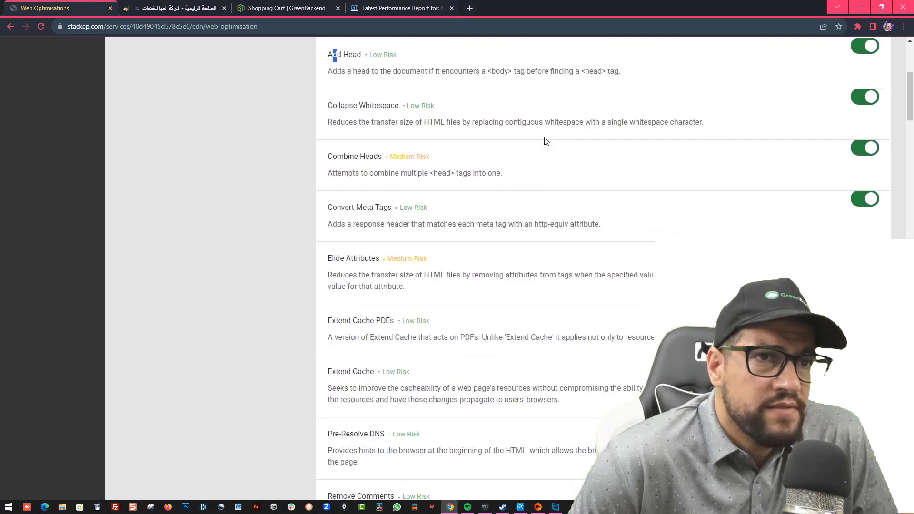
{"action": "scroll", "coordinate": [546, 141], "scroll_direction": "up", "scroll_amount": 2}
{"action": "scroll", "coordinate": [461, 183], "scroll_direction": "down", "scroll_amount": 10}
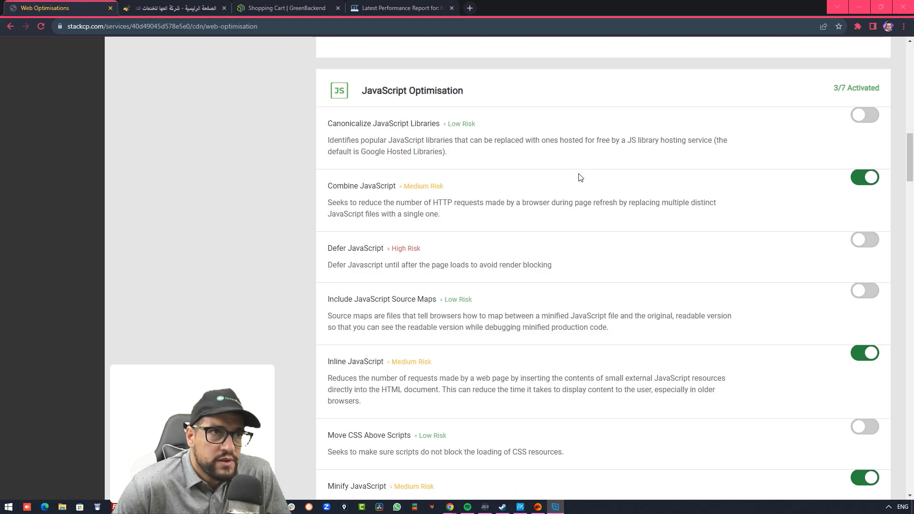
Enable Canonicalize JavaScript Libraries under JavaScript Optimisation
{"action": "scroll", "coordinate": [580, 178], "scroll_direction": "up", "scroll_amount": 1}
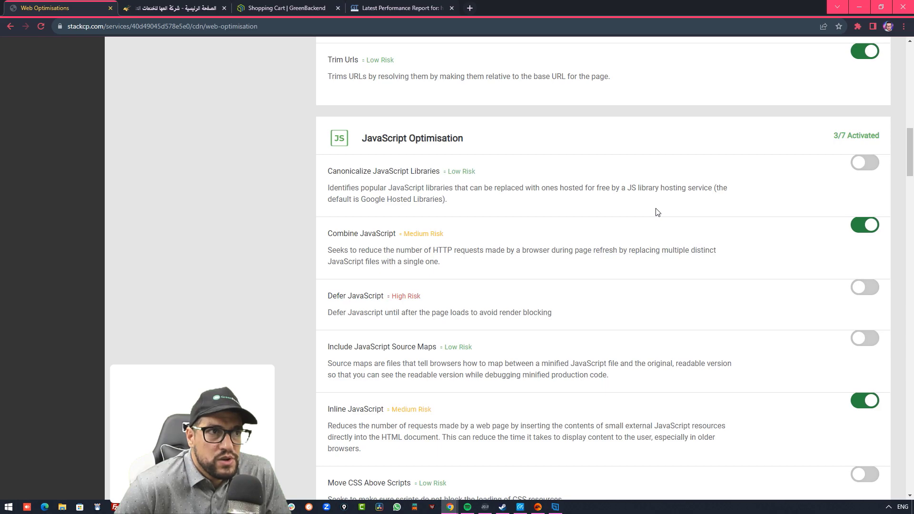
{"action": "scroll", "coordinate": [556, 215], "scroll_direction": "up", "scroll_amount": 5}
{"action": "scroll", "coordinate": [523, 248], "scroll_direction": "down", "scroll_amount": 4}
{"action": "scroll", "coordinate": [513, 252], "scroll_direction": "down", "scroll_amount": 1}
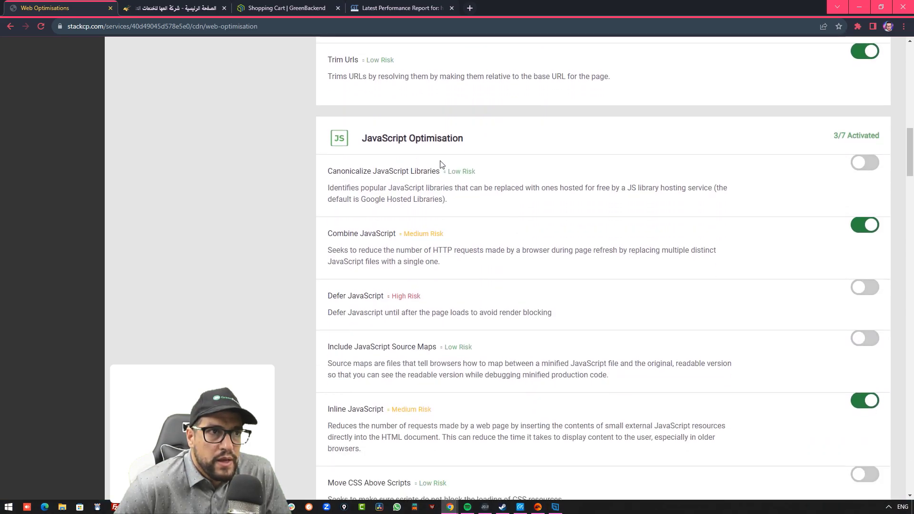
{"action": "scroll", "coordinate": [846, 218], "scroll_direction": "up", "scroll_amount": 2}
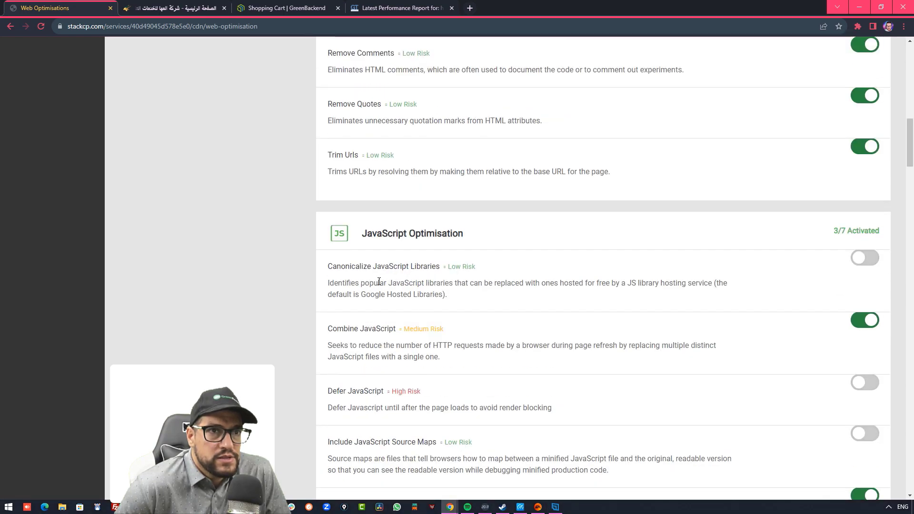
{"action": "left_click", "coordinate": [869, 261]}
Check the Combine JavaScript and Defer JavaScript options, and enable Include JavaScript Source Maps
{"action": "scroll", "coordinate": [549, 245], "scroll_direction": "down", "scroll_amount": 1}
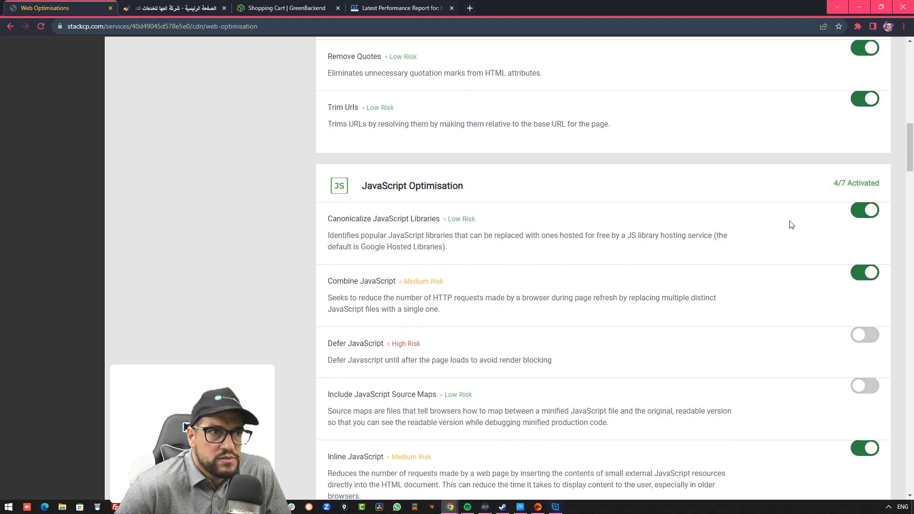
{"action": "scroll", "coordinate": [806, 218], "scroll_direction": "down", "scroll_amount": 1}
{"action": "scroll", "coordinate": [690, 281], "scroll_direction": "down", "scroll_amount": 1}
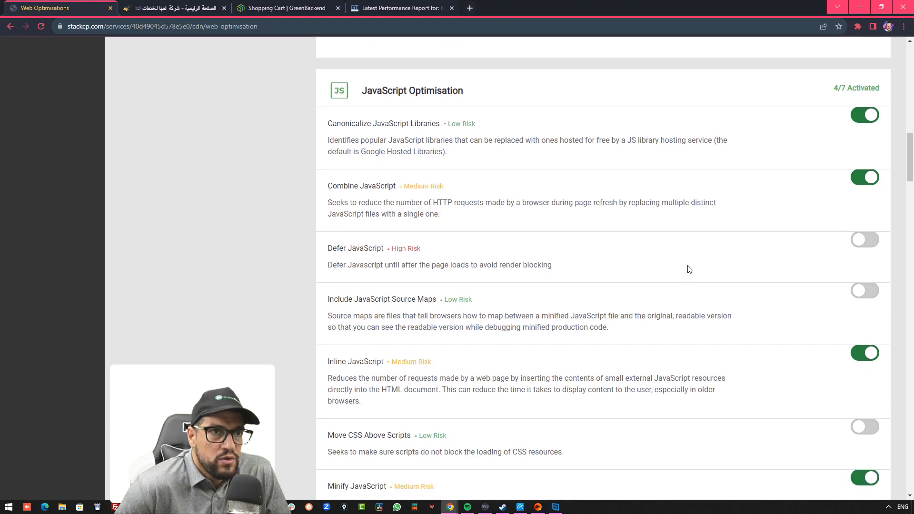
{"action": "scroll", "coordinate": [732, 218], "scroll_direction": "down", "scroll_amount": 1}
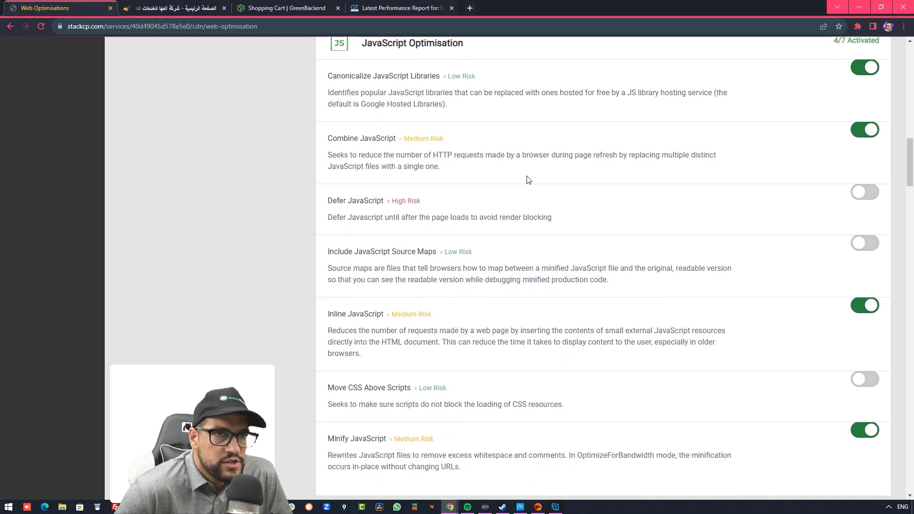
{"action": "left_click_drag", "start_coordinate": [321, 147], "coordinate": [372, 140]}
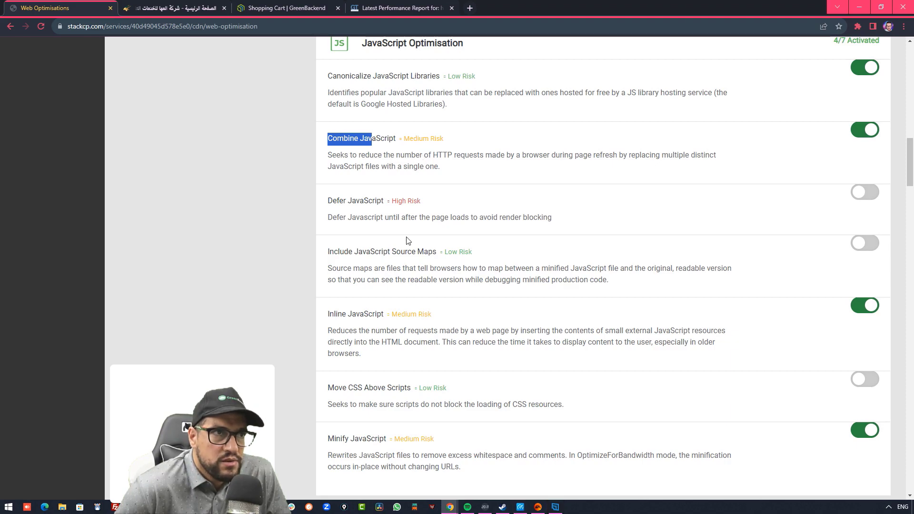
{"action": "left_click_drag", "start_coordinate": [329, 205], "coordinate": [364, 202]}
{"action": "scroll", "coordinate": [438, 200], "scroll_direction": "down", "scroll_amount": 1}
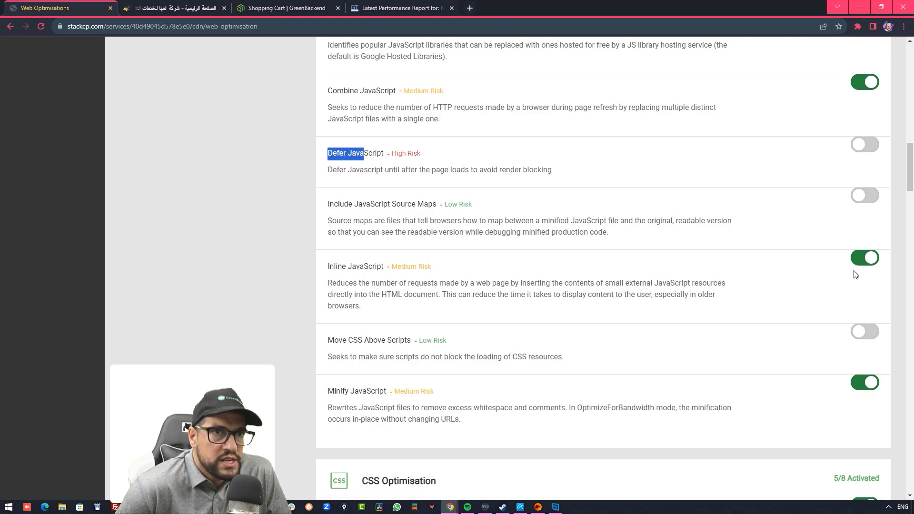
{"action": "left_click", "coordinate": [859, 196]}
Enable Move CSS Above Scripts under JavaScript Optimisation and check the Minify JavaScript option
{"action": "scroll", "coordinate": [837, 202], "scroll_direction": "down", "scroll_amount": 2}
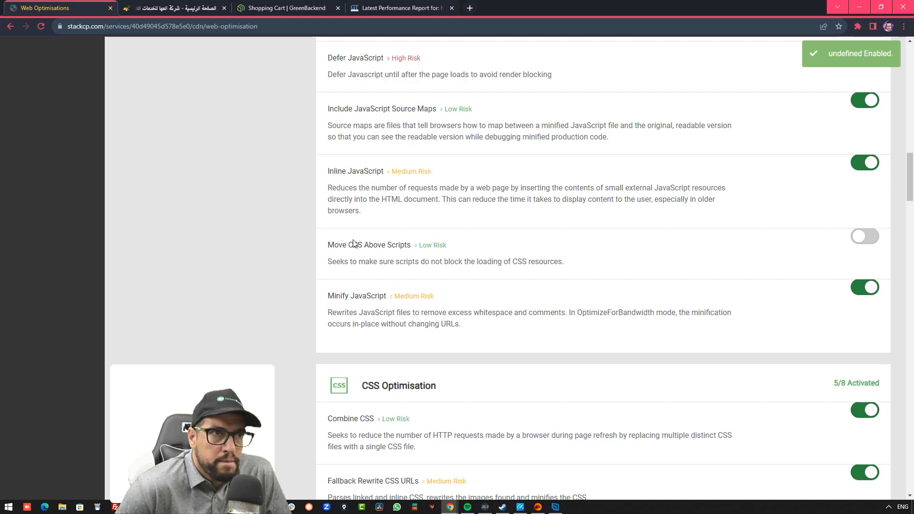
{"action": "left_click_drag", "start_coordinate": [354, 244], "coordinate": [391, 244]}
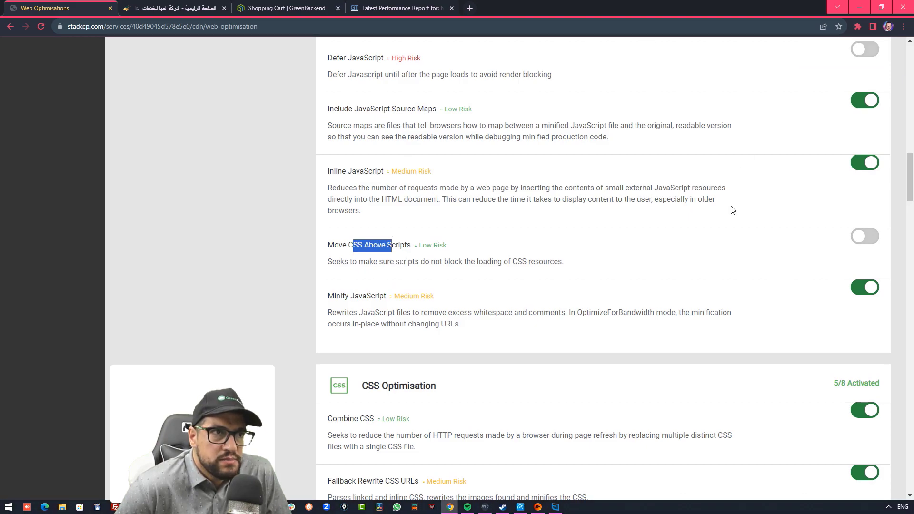
{"action": "left_click", "coordinate": [864, 237]}
{"action": "mouse_move", "coordinate": [543, 261]}
{"action": "left_mouse_down"}
{"action": "mouse_move", "coordinate": [444, 262]}
{"action": "mouse_move", "coordinate": [554, 262]}
{"action": "left_mouse_up"}
{"action": "left_click", "coordinate": [506, 260]}
{"action": "scroll", "coordinate": [440, 276], "scroll_direction": "down", "scroll_amount": 1}
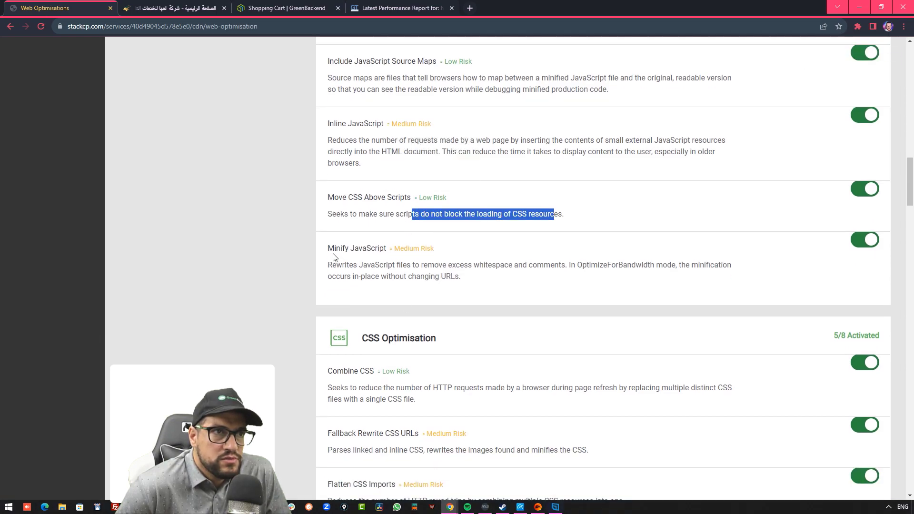
{"action": "left_click_drag", "start_coordinate": [334, 248], "coordinate": [386, 264]}
Enable Move CSS To <head> under CSS Optimisation and read its description
{"action": "scroll", "coordinate": [480, 283], "scroll_direction": "down", "scroll_amount": 5}
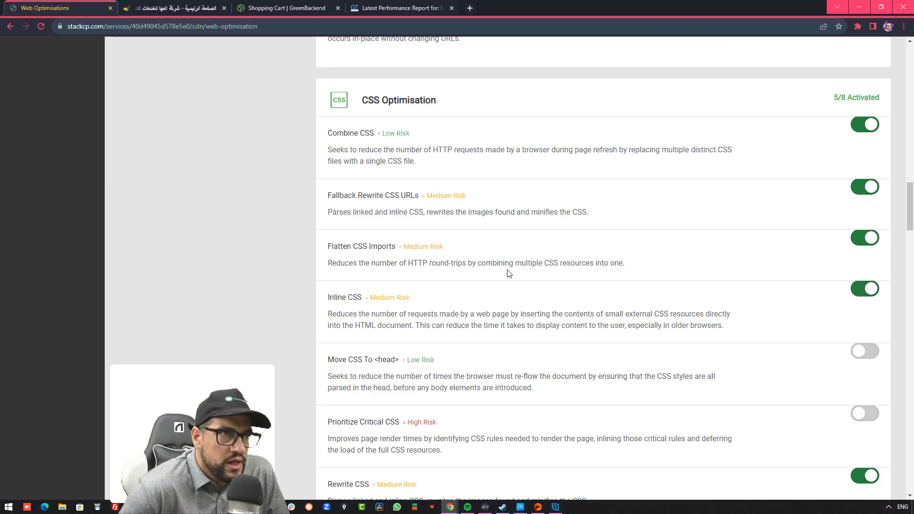
{"action": "scroll", "coordinate": [508, 263], "scroll_direction": "down", "scroll_amount": 1}
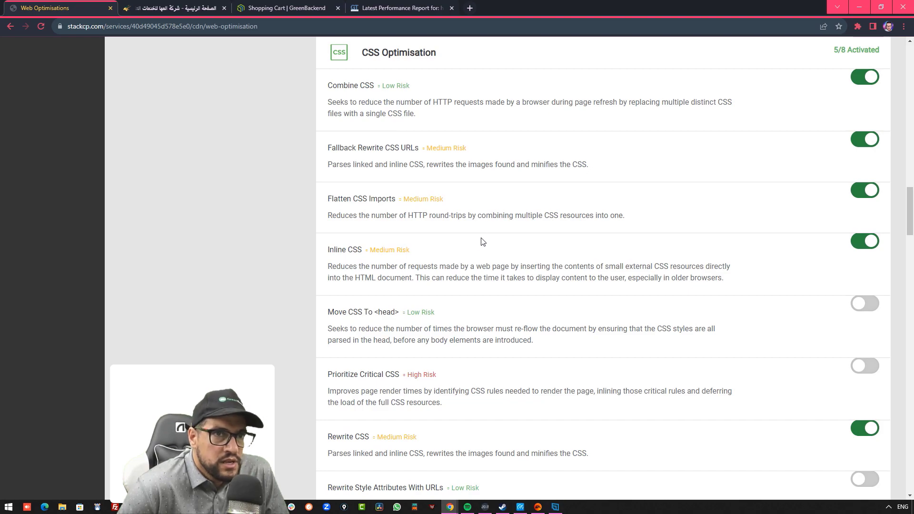
{"action": "left_click_drag", "start_coordinate": [344, 329], "coordinate": [384, 332]}
{"action": "scroll", "coordinate": [386, 336], "scroll_direction": "down", "scroll_amount": 1}
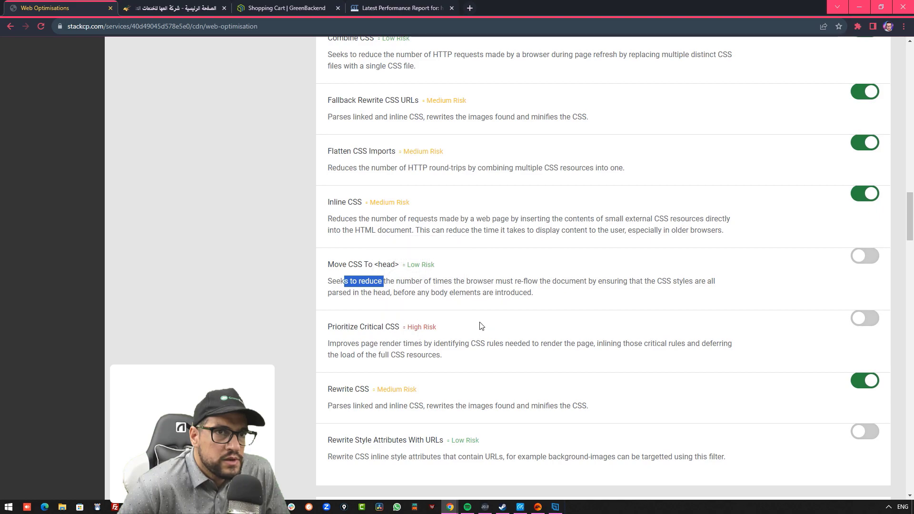
{"action": "left_click", "coordinate": [870, 257]}
{"action": "left_click_drag", "start_coordinate": [421, 292], "coordinate": [502, 281]}
Check the Rewrite CSS description and enable Rewrite Style Attributes With URLs under CSS Optimisation
{"action": "scroll", "coordinate": [553, 303], "scroll_direction": "down", "scroll_amount": 1}
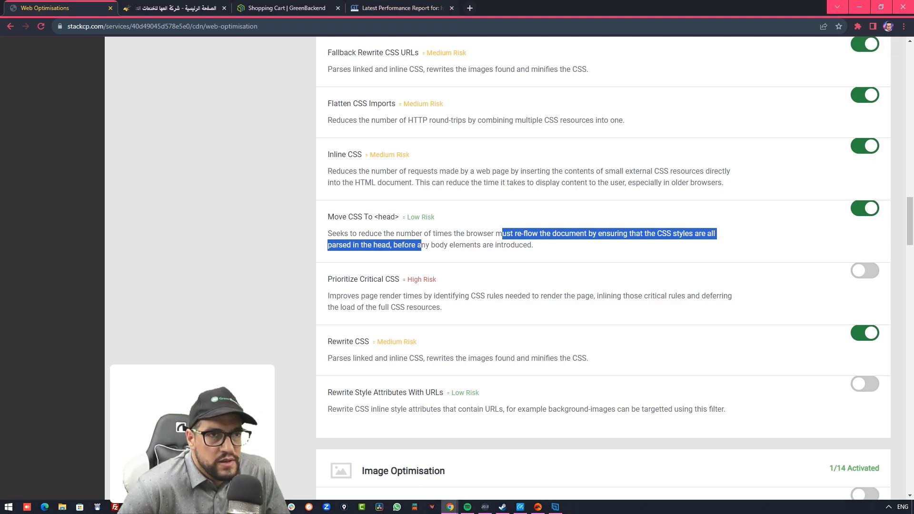
{"action": "scroll", "coordinate": [546, 390], "scroll_direction": "down", "scroll_amount": 1}
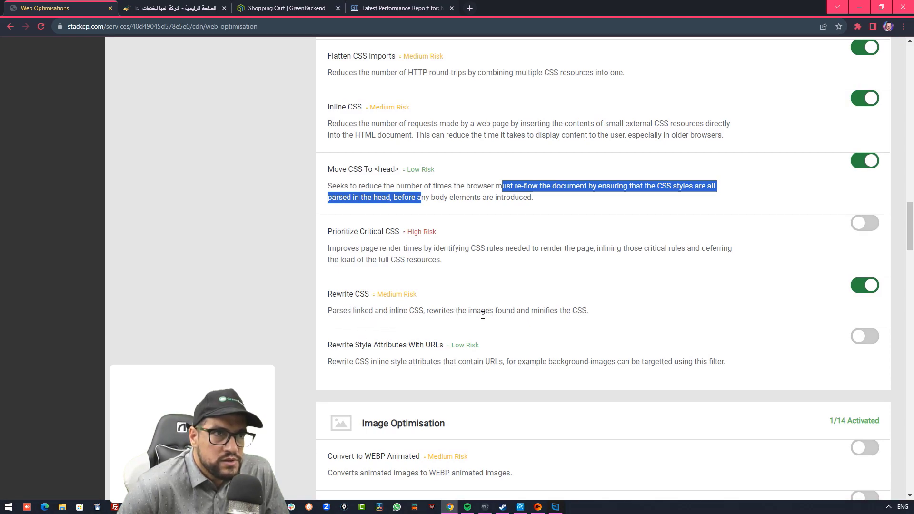
{"action": "left_click_drag", "start_coordinate": [506, 312], "coordinate": [570, 312]}
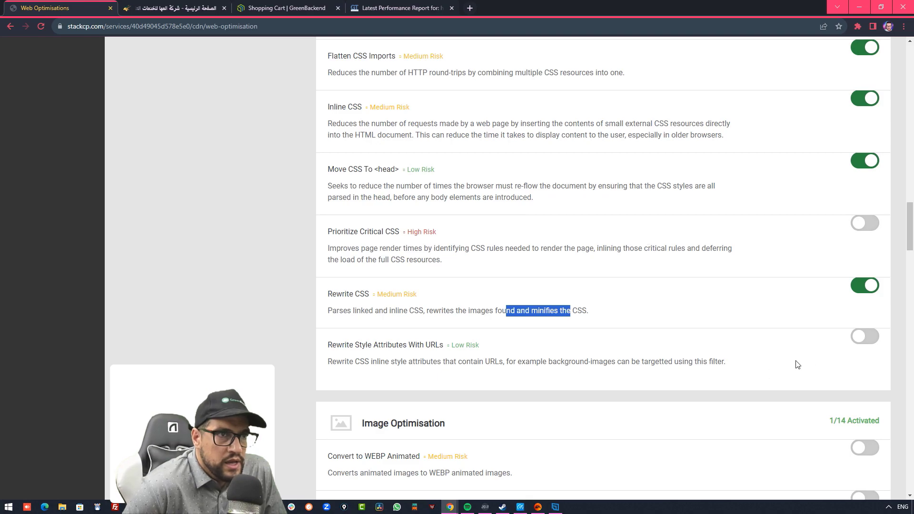
{"action": "left_click", "coordinate": [866, 337]}
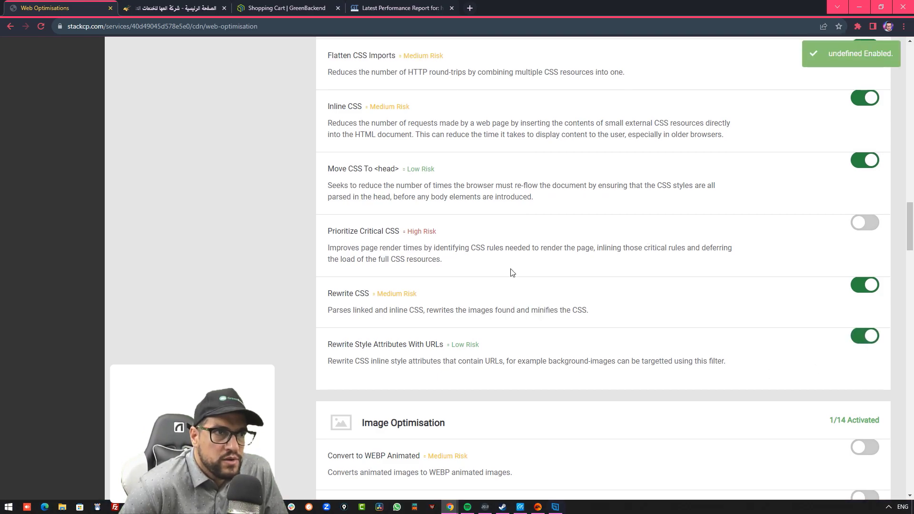
Enable Convert to WEBP Animated, Convert to WEBP lossless, Deduplicate Inlined Images and Inline Images under Image Optimisation
{"action": "scroll", "coordinate": [511, 271], "scroll_direction": "down", "scroll_amount": 1}
{"action": "scroll", "coordinate": [475, 280], "scroll_direction": "down", "scroll_amount": 5}
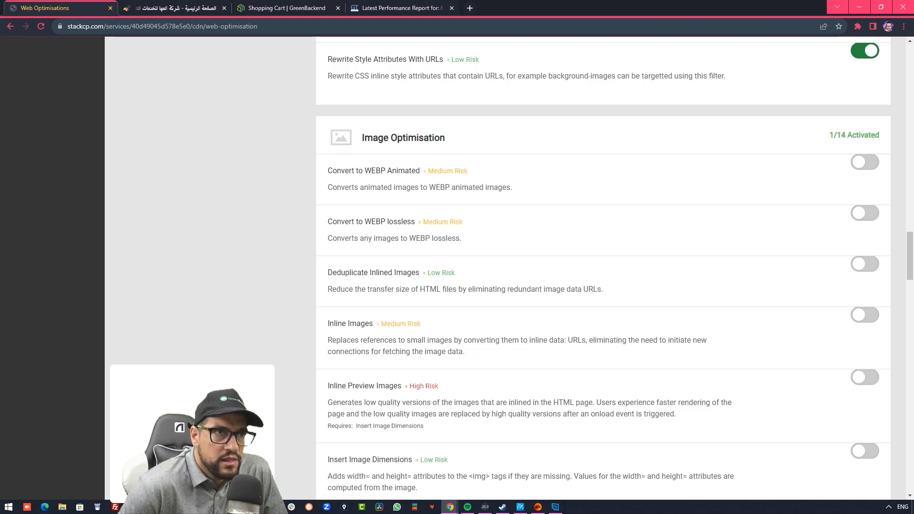
{"action": "left_click", "coordinate": [863, 162]}
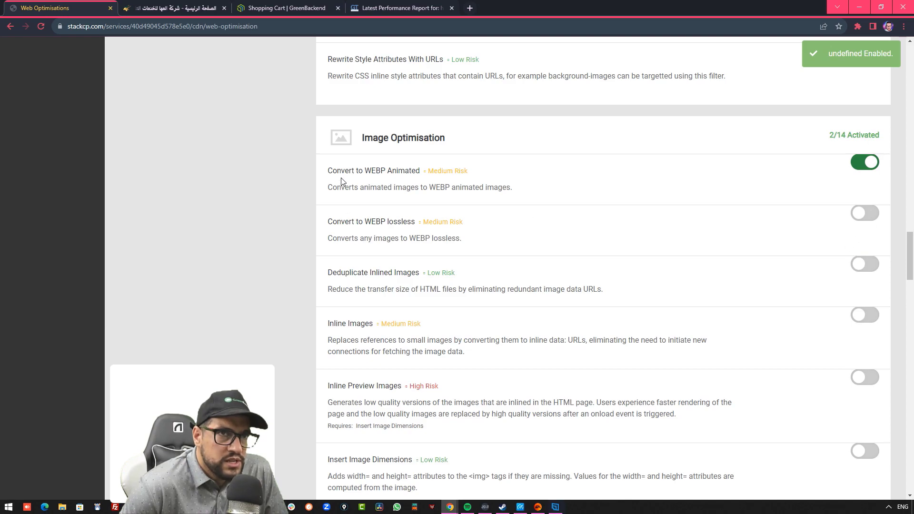
{"action": "left_click", "coordinate": [868, 214]}
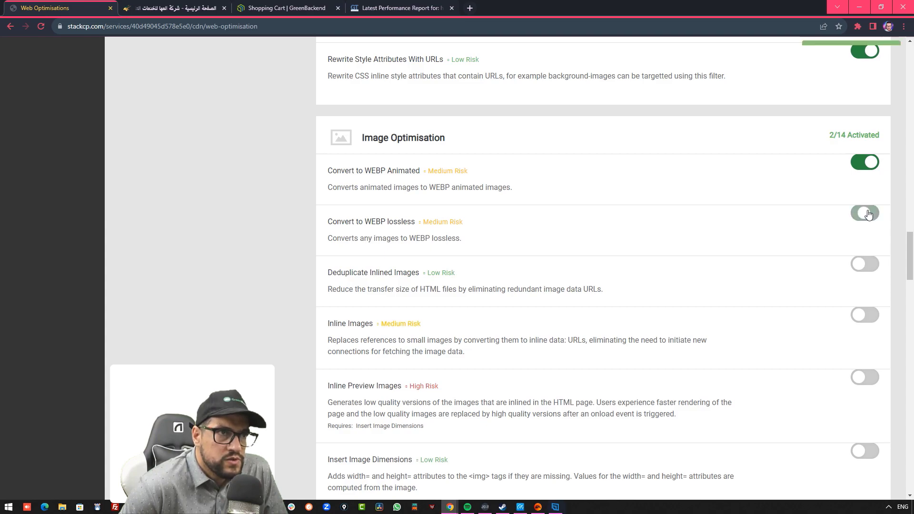
{"action": "left_click", "coordinate": [870, 268]}
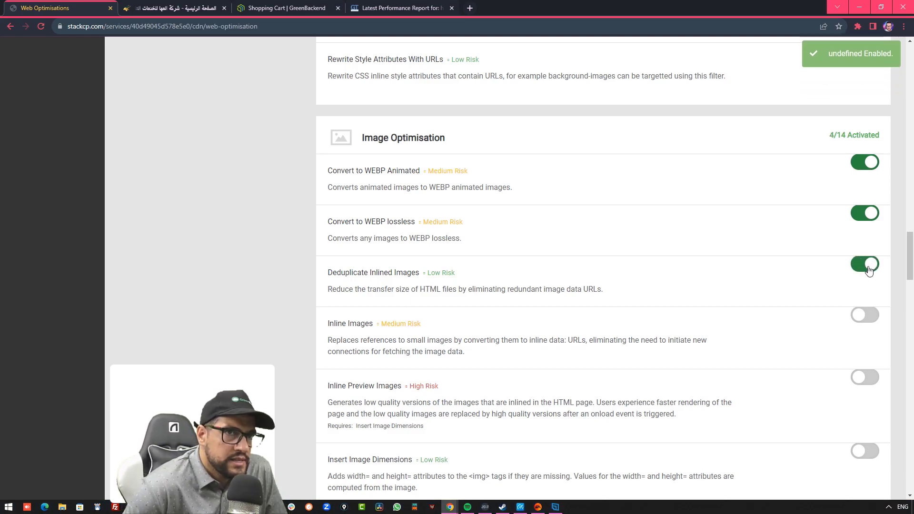
{"action": "left_click", "coordinate": [873, 321]}
{"action": "scroll", "coordinate": [488, 253], "scroll_direction": "down", "scroll_amount": 1}
{"action": "left_click_drag", "start_coordinate": [378, 90], "coordinate": [464, 113]}
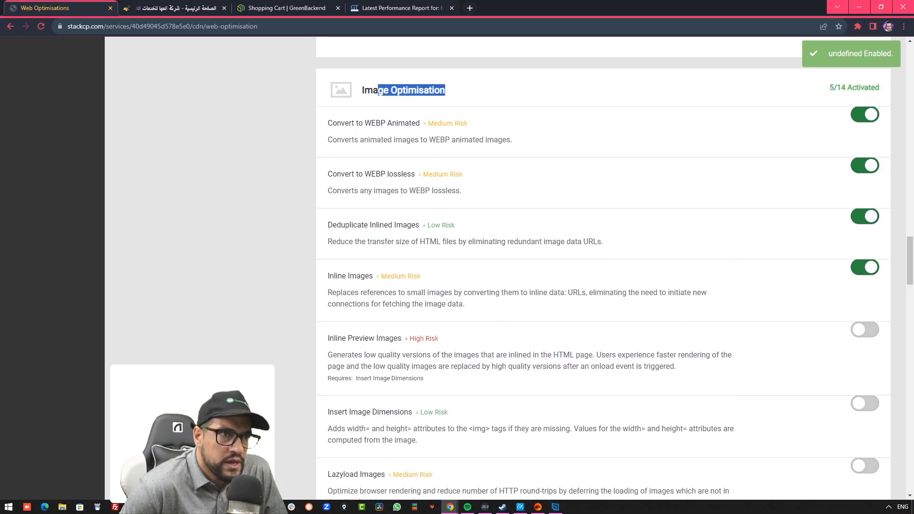
Review the Image Optimisation options that are still off, comparing Inline Preview Images and Insert Image Dimensions with Inline Images
{"action": "scroll", "coordinate": [426, 241], "scroll_direction": "down", "scroll_amount": 1}
{"action": "scroll", "coordinate": [426, 241], "scroll_direction": "down", "scroll_amount": 1}
{"action": "left_click_drag", "start_coordinate": [327, 243], "coordinate": [371, 270]}
{"action": "scroll", "coordinate": [367, 253], "scroll_direction": "down", "scroll_amount": 1}
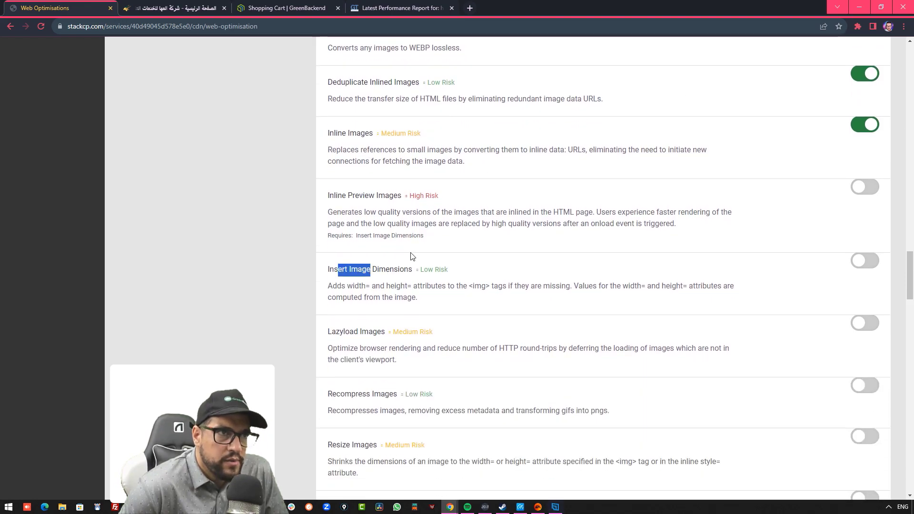
{"action": "scroll", "coordinate": [465, 250], "scroll_direction": "down", "scroll_amount": 3}
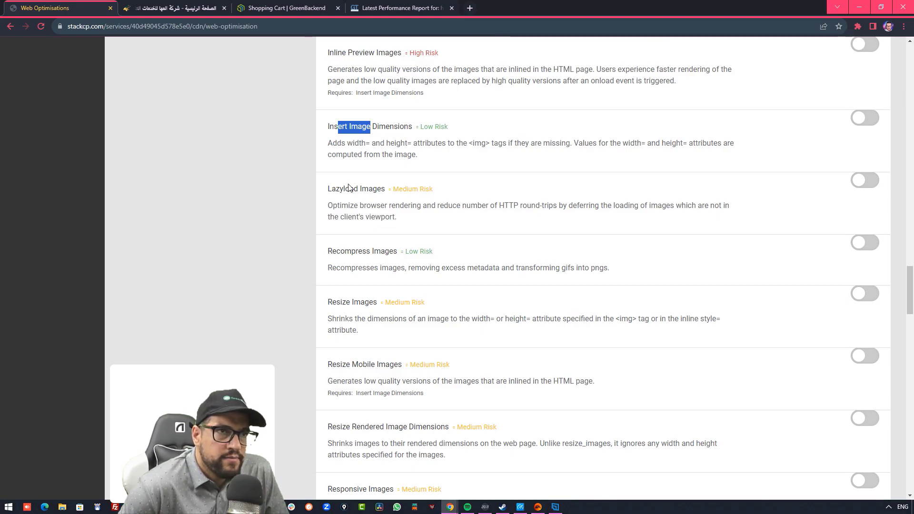
{"action": "scroll", "coordinate": [551, 185], "scroll_direction": "up", "scroll_amount": 2}
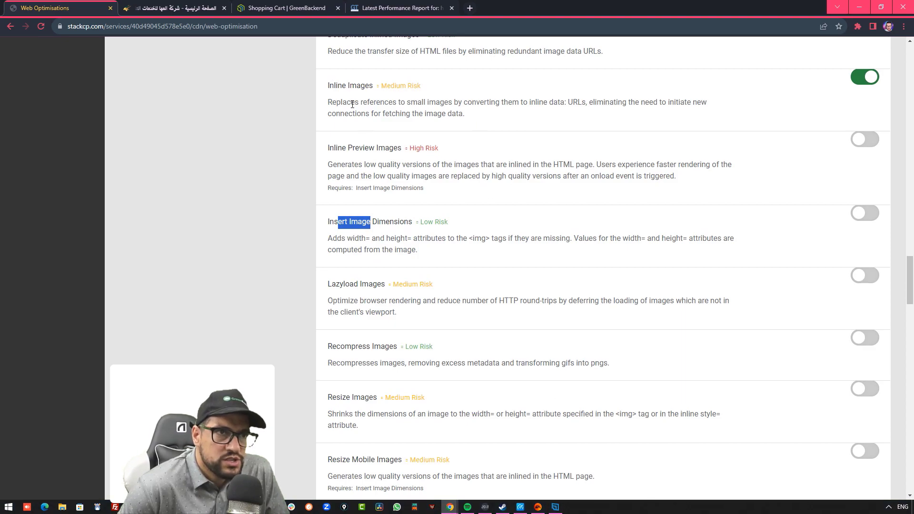
{"action": "scroll", "coordinate": [411, 221], "scroll_direction": "up", "scroll_amount": 2}
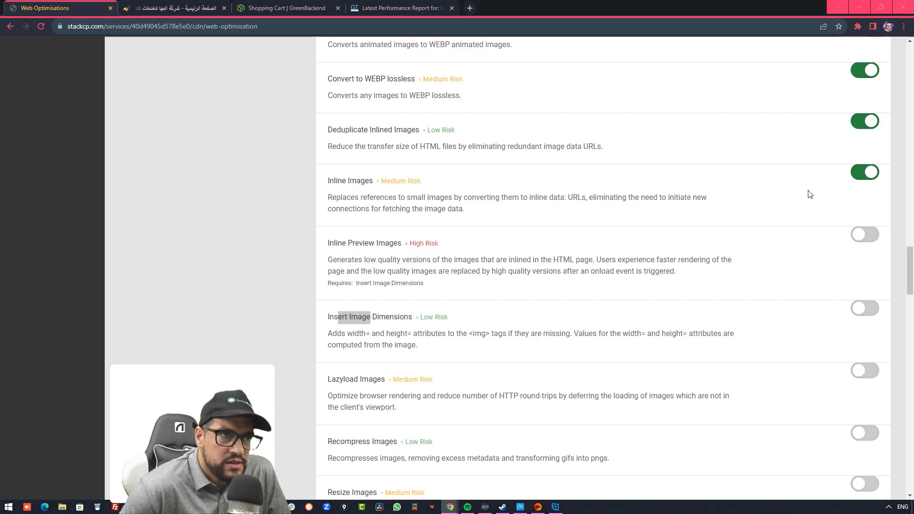
{"action": "scroll", "coordinate": [800, 181], "scroll_direction": "up", "scroll_amount": 1}
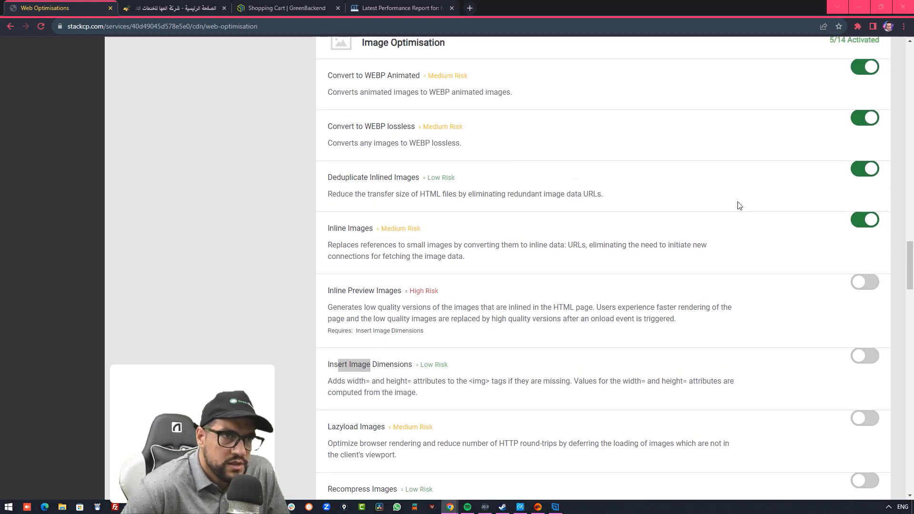
{"action": "left_click_drag", "start_coordinate": [342, 290], "coordinate": [374, 292]}
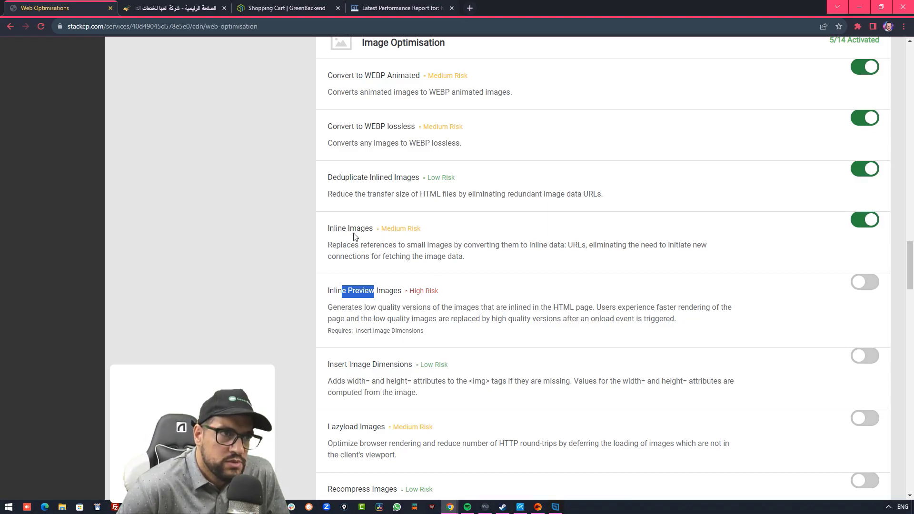
Enable Lazyload Images under Image Optimisation and read its description
{"action": "scroll", "coordinate": [505, 119], "scroll_direction": "down", "scroll_amount": 2}
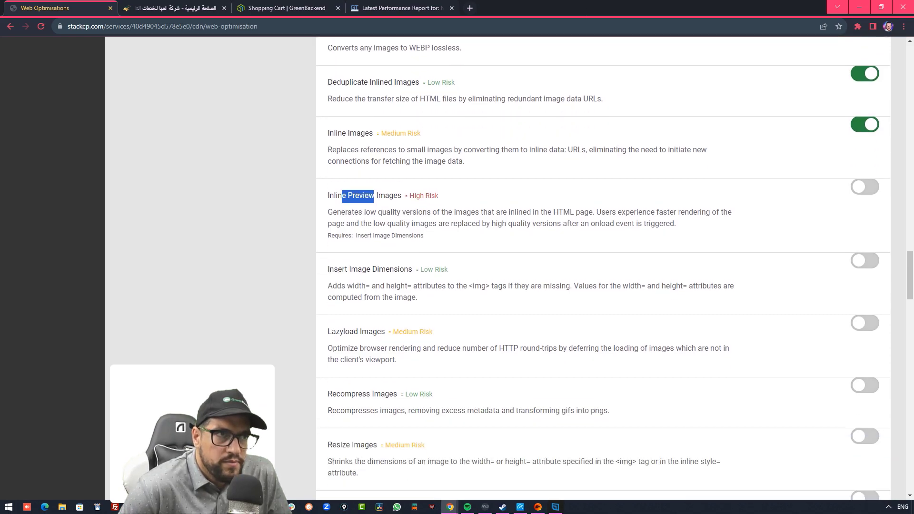
{"action": "scroll", "coordinate": [621, 371], "scroll_direction": "down", "scroll_amount": 3}
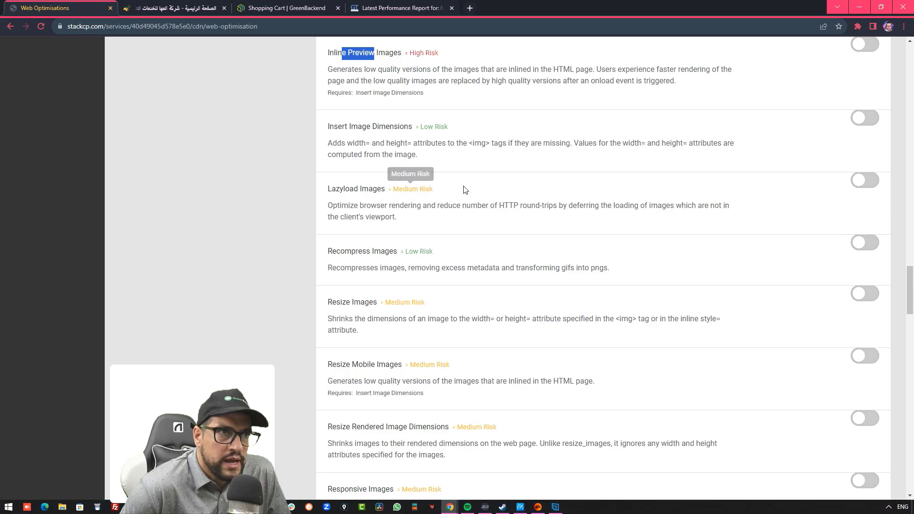
{"action": "left_click", "coordinate": [866, 181]}
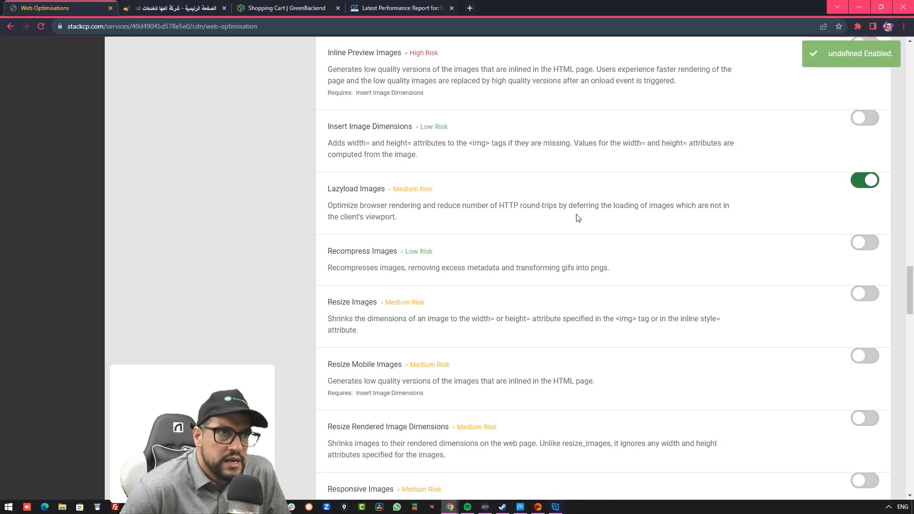
{"action": "left_click_drag", "start_coordinate": [602, 206], "coordinate": [536, 203]}
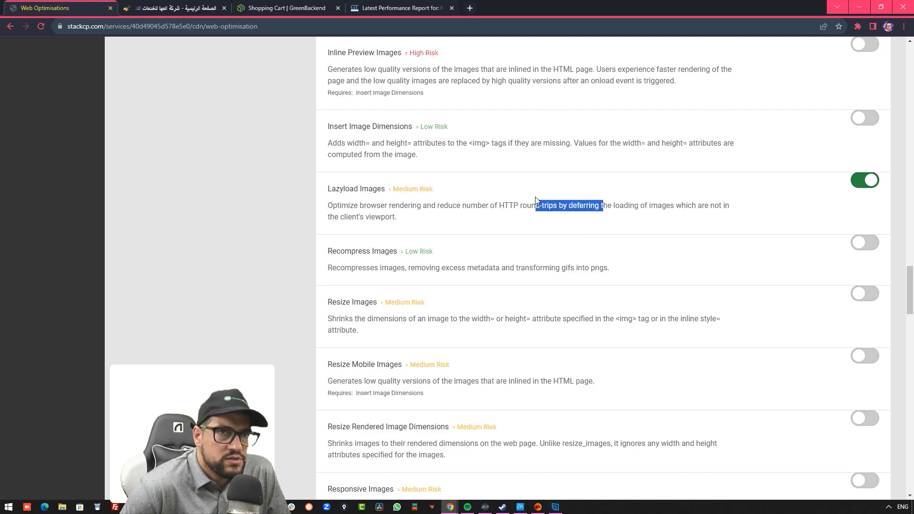
Enable Recompress Images, Resize Images and Sprite Images under Image Optimisation
{"action": "left_click", "coordinate": [865, 245]}
{"action": "left_click", "coordinate": [865, 296]}
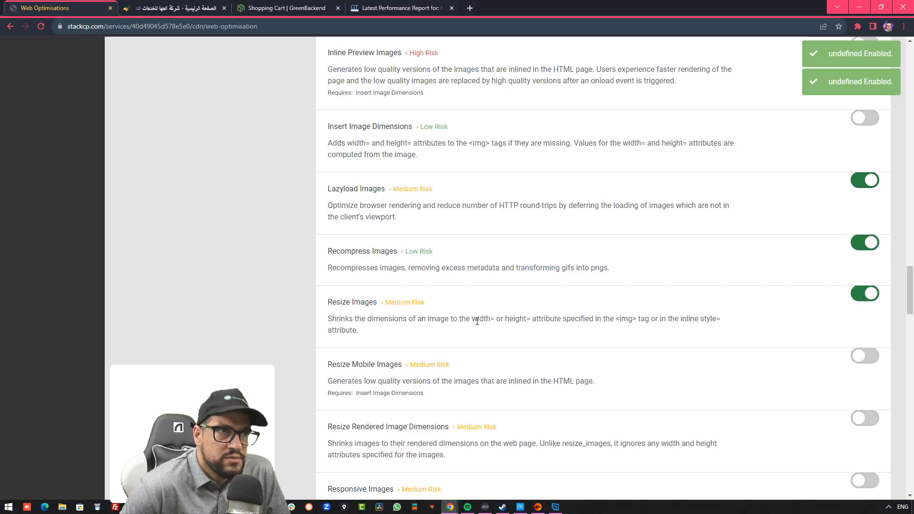
{"action": "left_click_drag", "start_coordinate": [474, 320], "coordinate": [540, 318]}
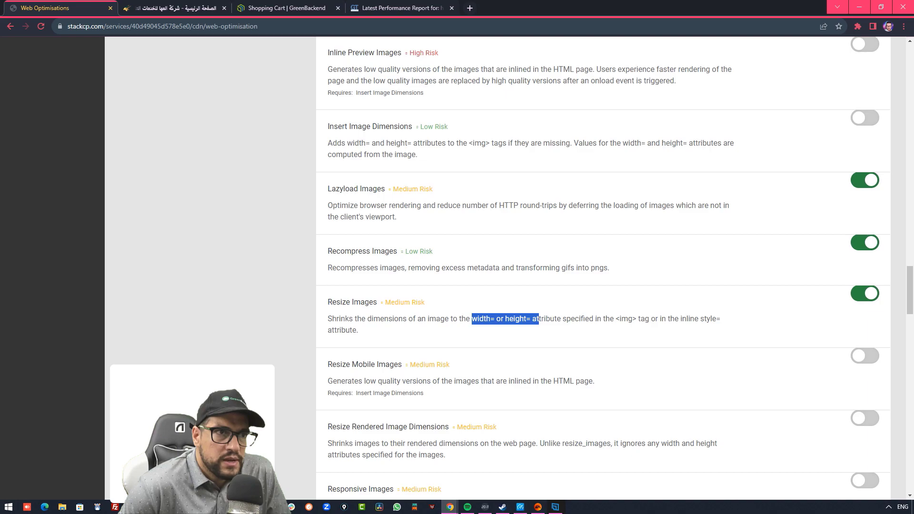
{"action": "scroll", "coordinate": [693, 249], "scroll_direction": "down", "scroll_amount": 5}
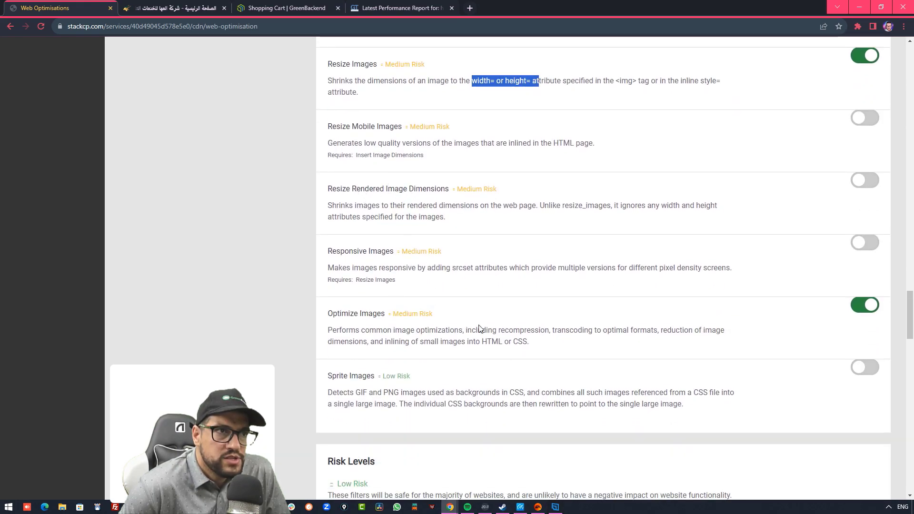
{"action": "left_click", "coordinate": [360, 314]}
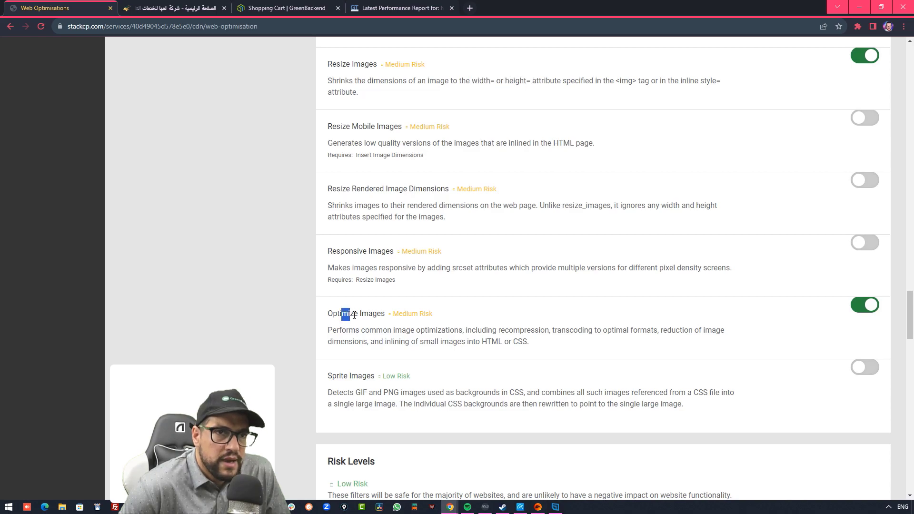
{"action": "left_click", "coordinate": [864, 368]}
{"action": "scroll", "coordinate": [706, 381], "scroll_direction": "down", "scroll_amount": 1}
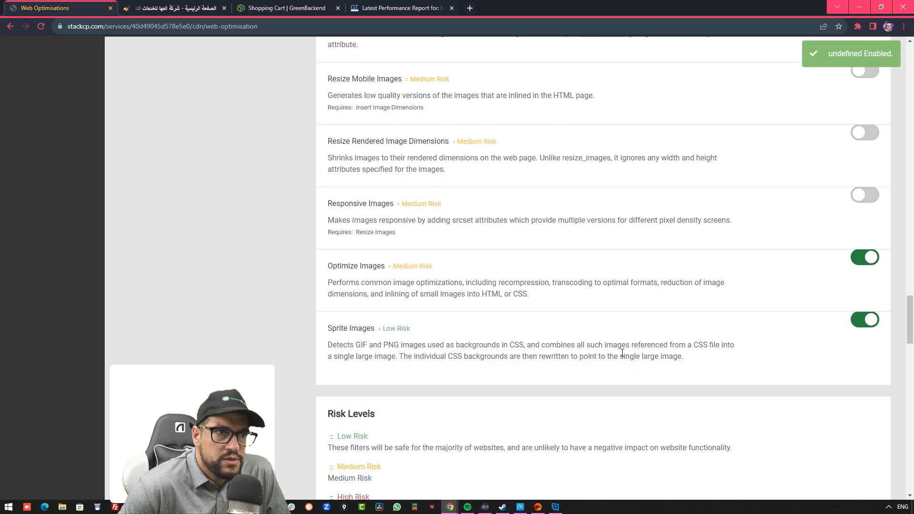
Review the Risk Levels and Purge Cache notes, and check which HTML, JavaScript and CSS optimisation options are enabled
{"action": "scroll", "coordinate": [622, 354], "scroll_direction": "down", "scroll_amount": 8}
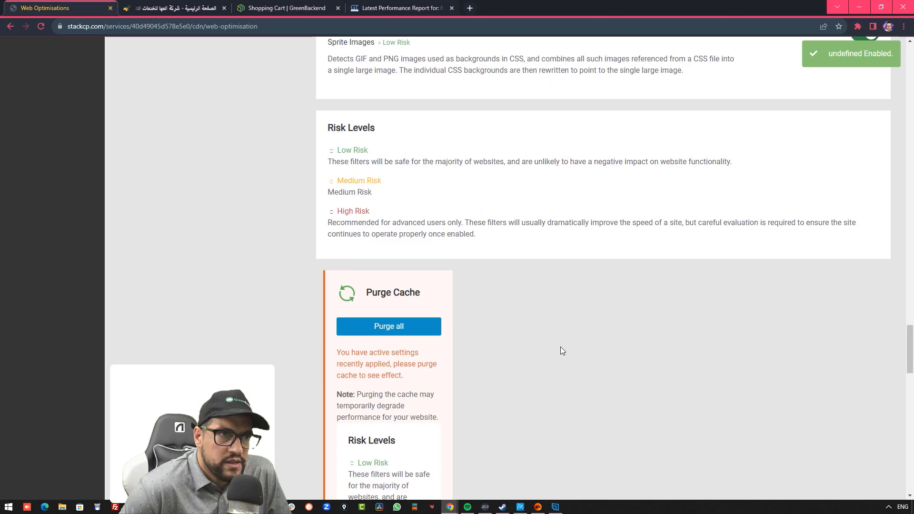
{"action": "scroll", "coordinate": [583, 363], "scroll_direction": "up", "scroll_amount": 13}
{"action": "scroll", "coordinate": [581, 362], "scroll_direction": "down", "scroll_amount": 10}
{"action": "scroll", "coordinate": [580, 358], "scroll_direction": "up", "scroll_amount": 6}
{"action": "scroll", "coordinate": [575, 359], "scroll_direction": "up", "scroll_amount": 20}
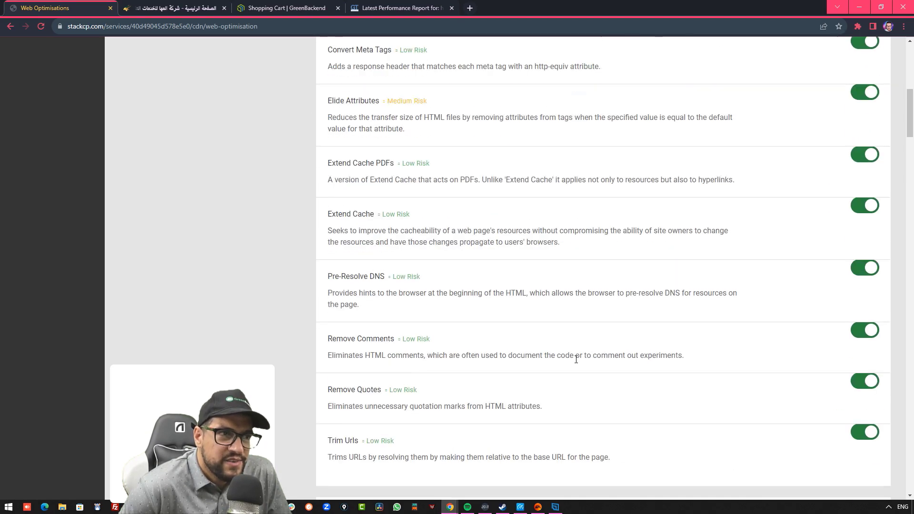
{"action": "scroll", "coordinate": [575, 363], "scroll_direction": "up", "scroll_amount": 1}
{"action": "scroll", "coordinate": [547, 343], "scroll_direction": "down", "scroll_amount": 20}
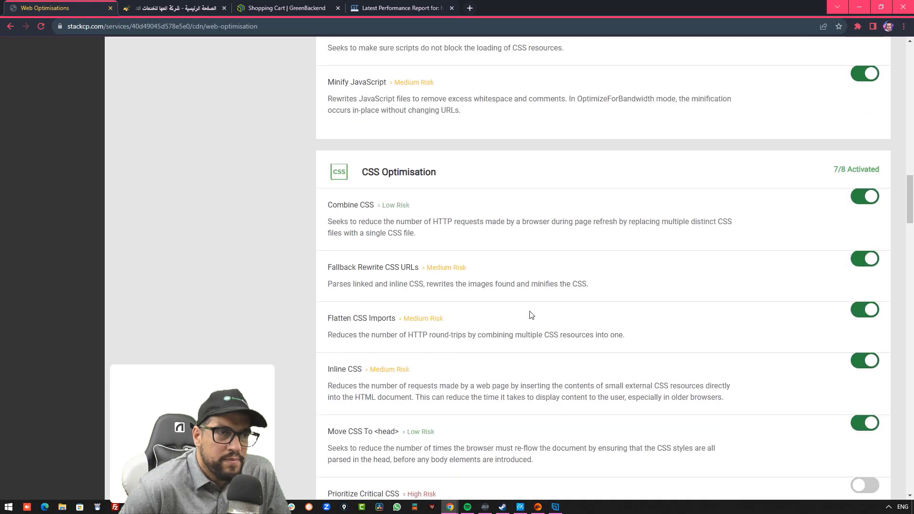
{"action": "scroll", "coordinate": [527, 316], "scroll_direction": "down", "scroll_amount": 10}
Look at the WhatsApp technical support contact in the footer of the Web Optimisation page
{"action": "left_click", "coordinate": [410, 131]}
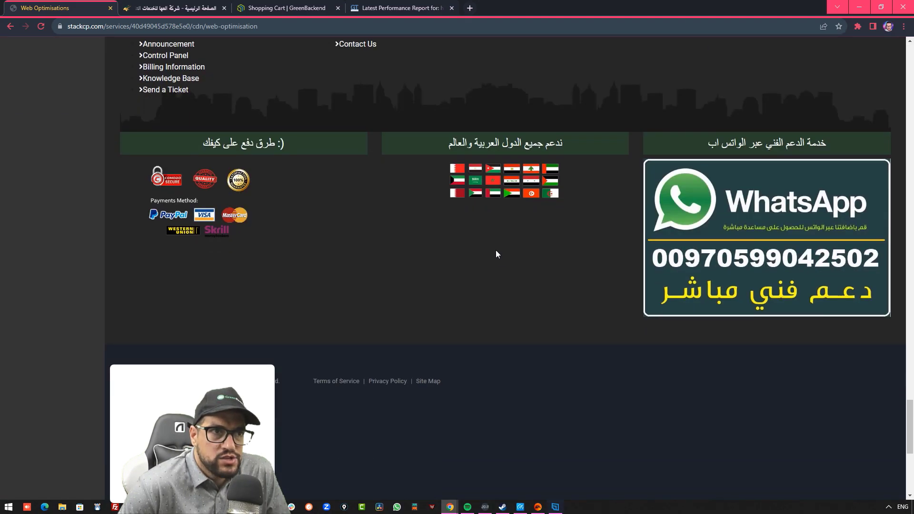
{"action": "scroll", "coordinate": [524, 272], "scroll_direction": "up", "scroll_amount": 1}
{"action": "scroll", "coordinate": [679, 350], "scroll_direction": "down", "scroll_amount": 2}
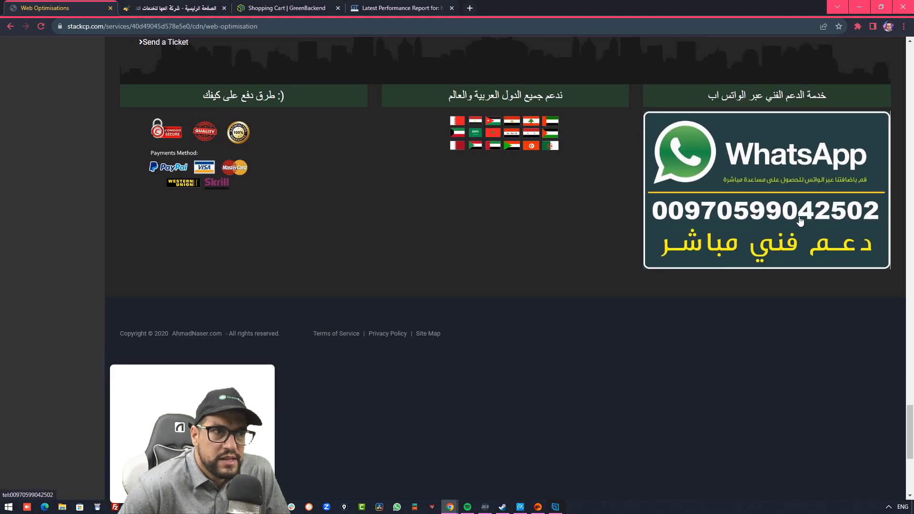
{"action": "scroll", "coordinate": [548, 228], "scroll_direction": "up", "scroll_amount": 1}
{"action": "scroll", "coordinate": [397, 303], "scroll_direction": "up", "scroll_amount": 2}
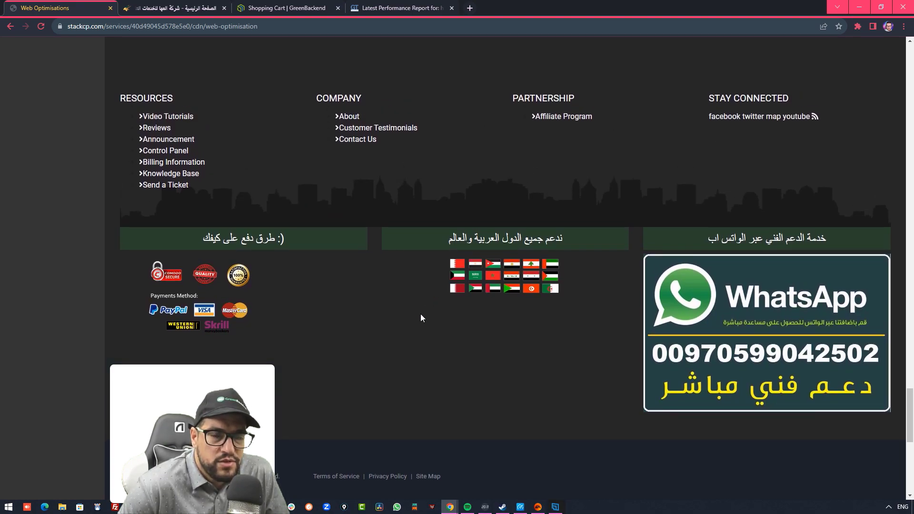
Return from Web Optimisation to the service overview of the hosting account
{"action": "scroll", "coordinate": [446, 324], "scroll_direction": "up", "scroll_amount": 20}
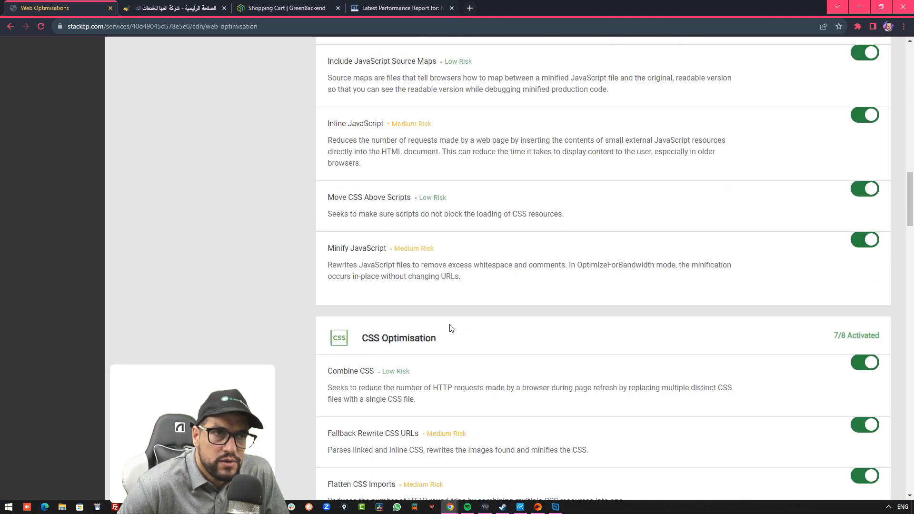
{"action": "scroll", "coordinate": [451, 328], "scroll_direction": "up", "scroll_amount": 8}
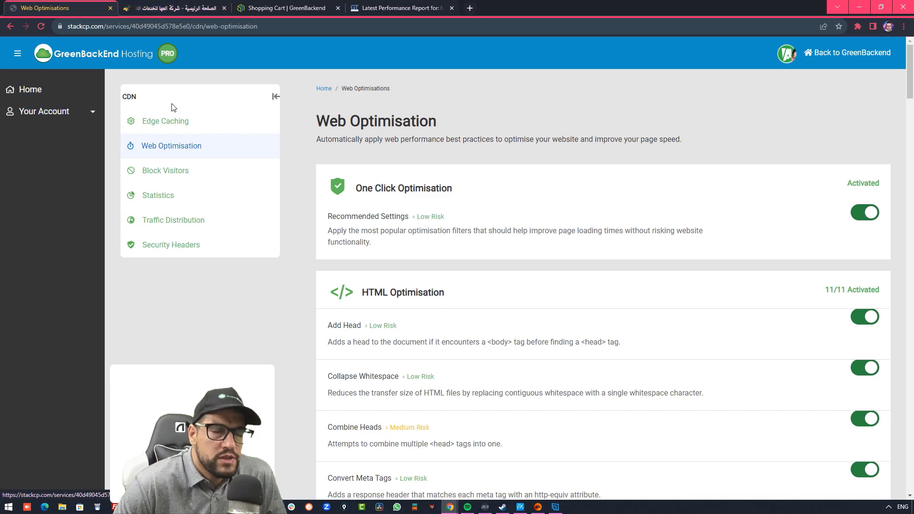
{"action": "left_click", "coordinate": [31, 90]}
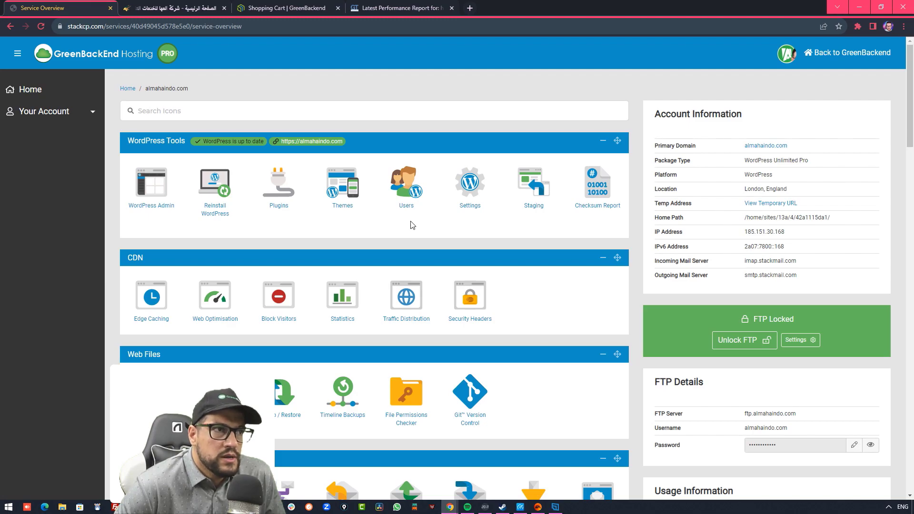
Open the CDN's Block Visitors, Statistics and Traffic Distribution pages in separate browser tabs
{"action": "scroll", "coordinate": [404, 224], "scroll_direction": "down", "scroll_amount": 1}
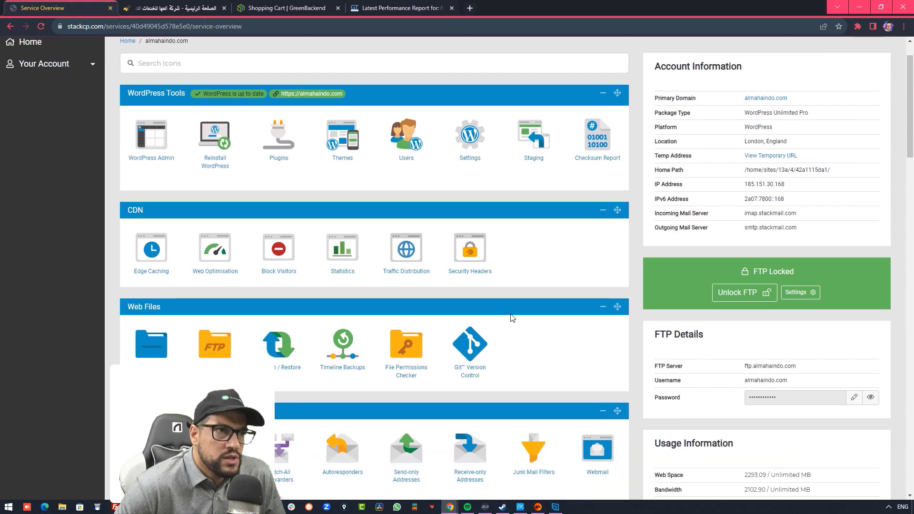
{"action": "right_click", "coordinate": [278, 245]}
{"action": "left_click", "coordinate": [305, 250]}
{"action": "right_click", "coordinate": [344, 249]}
{"action": "left_click", "coordinate": [364, 255]}
{"action": "right_click", "coordinate": [405, 246]}
{"action": "left_click", "coordinate": [413, 253]}
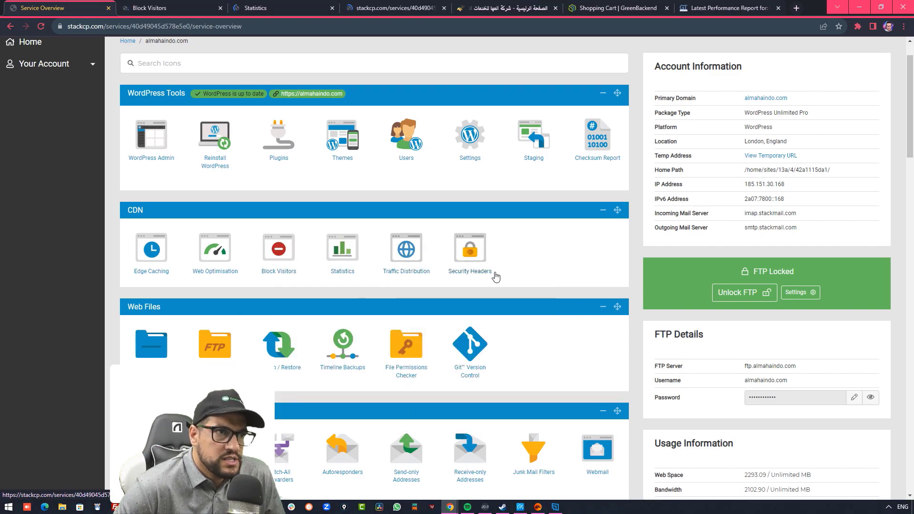
Review the account's Usage Information and the Web Files, Email, Web Tools, Domain Names and Security tools on the service overview
{"action": "scroll", "coordinate": [788, 364], "scroll_direction": "down", "scroll_amount": 4}
{"action": "scroll", "coordinate": [787, 364], "scroll_direction": "down", "scroll_amount": 1}
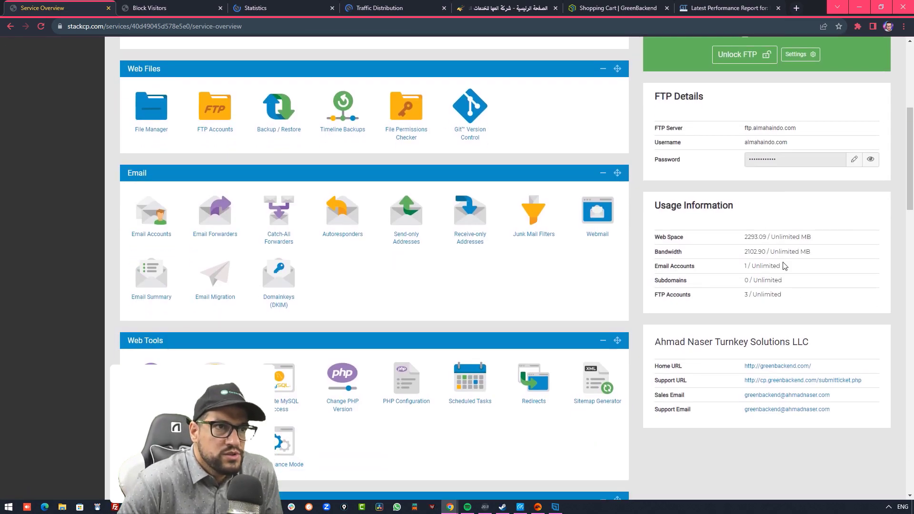
{"action": "left_click_drag", "start_coordinate": [655, 237], "coordinate": [726, 284]}
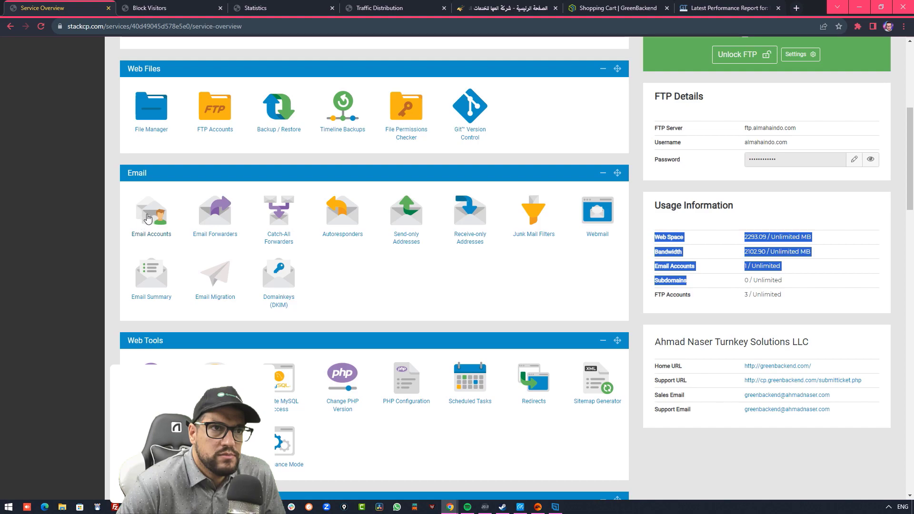
{"action": "scroll", "coordinate": [381, 292], "scroll_direction": "down", "scroll_amount": 2}
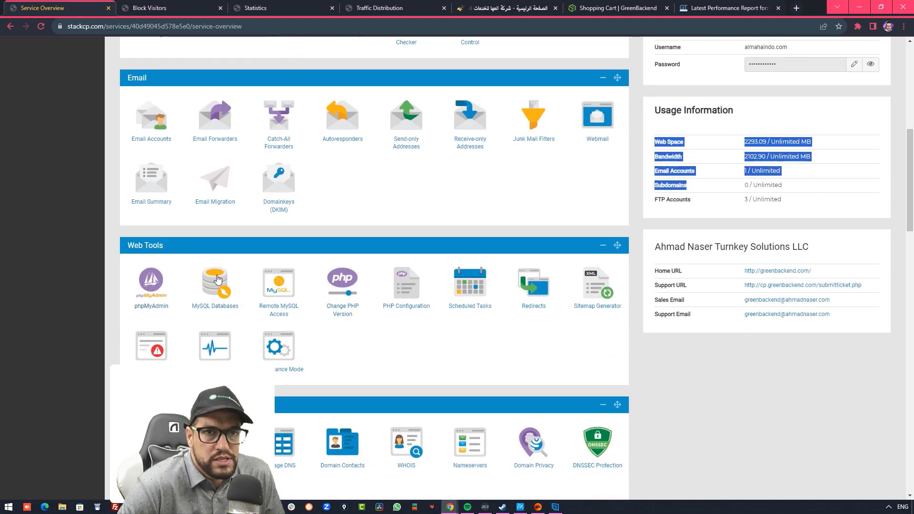
{"action": "scroll", "coordinate": [170, 287], "scroll_direction": "down", "scroll_amount": 2}
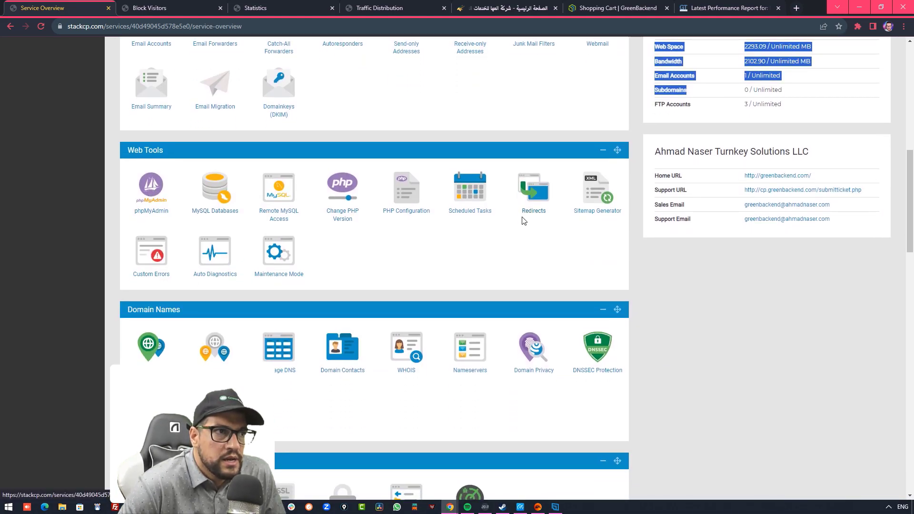
{"action": "scroll", "coordinate": [244, 312], "scroll_direction": "down", "scroll_amount": 2}
{"action": "scroll", "coordinate": [304, 224], "scroll_direction": "down", "scroll_amount": 1}
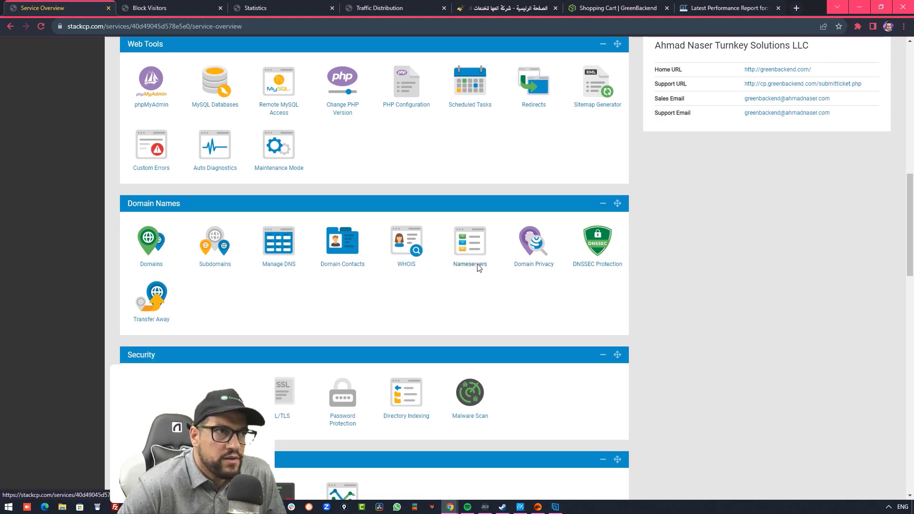
{"action": "scroll", "coordinate": [251, 212], "scroll_direction": "down", "scroll_amount": 2}
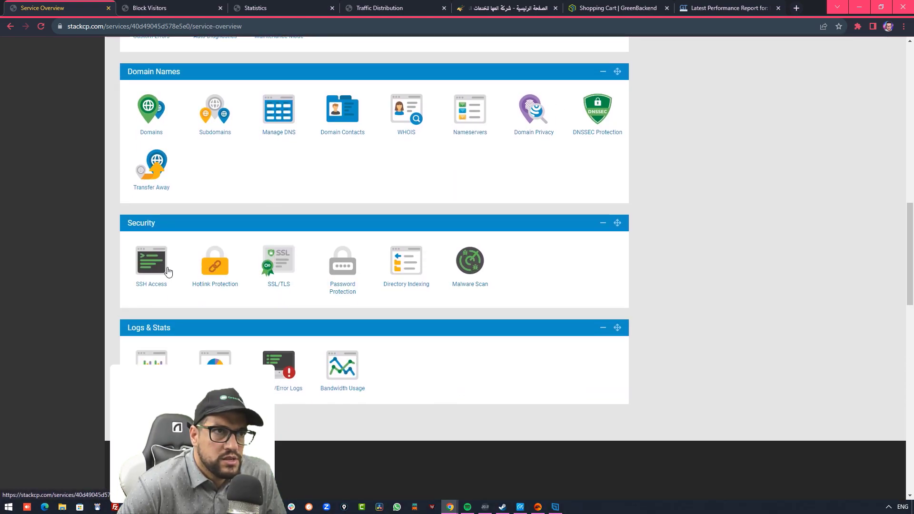
Open AWStats and Webalizer from Logs & Stats in new browser tabs, and Bandwidth Usage in the current tab
{"action": "scroll", "coordinate": [198, 352], "scroll_direction": "down", "scroll_amount": 2}
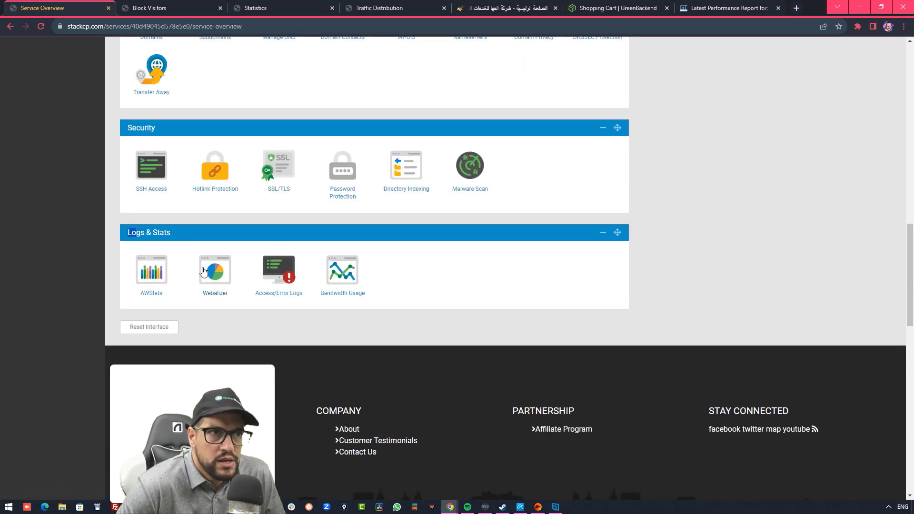
{"action": "right_click", "coordinate": [148, 270]}
{"action": "left_click", "coordinate": [200, 277]}
{"action": "right_click", "coordinate": [203, 269]}
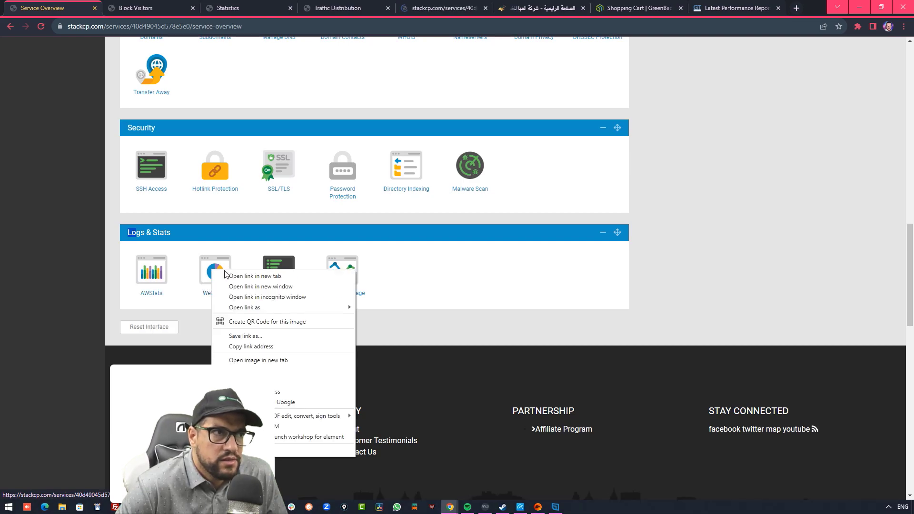
{"action": "left_click", "coordinate": [229, 277]}
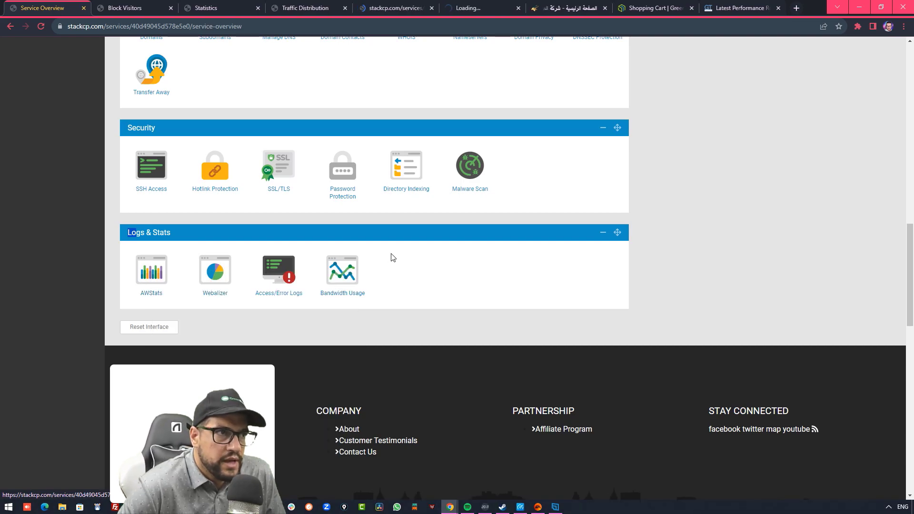
{"action": "left_click", "coordinate": [338, 269]}
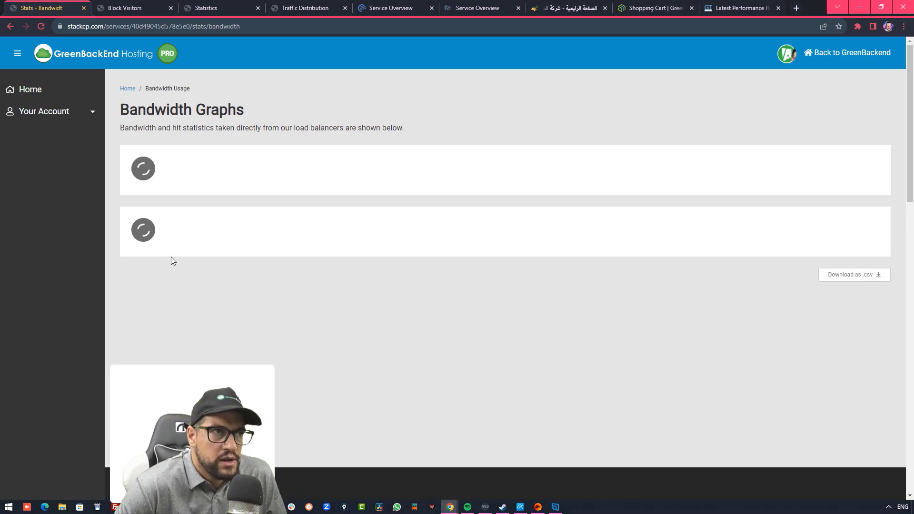
Examine the Block by Country options and map on the Block Visitors page, then close its browser tab
{"action": "left_click", "coordinate": [121, 6]}
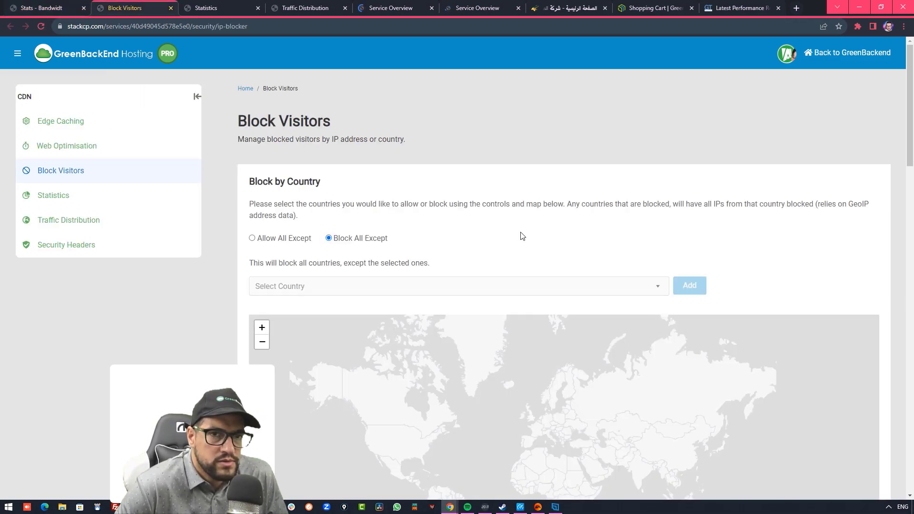
{"action": "scroll", "coordinate": [334, 168], "scroll_direction": "down", "scroll_amount": 2}
{"action": "scroll", "coordinate": [307, 305], "scroll_direction": "down", "scroll_amount": 2}
{"action": "scroll", "coordinate": [307, 305], "scroll_direction": "up", "scroll_amount": 1}
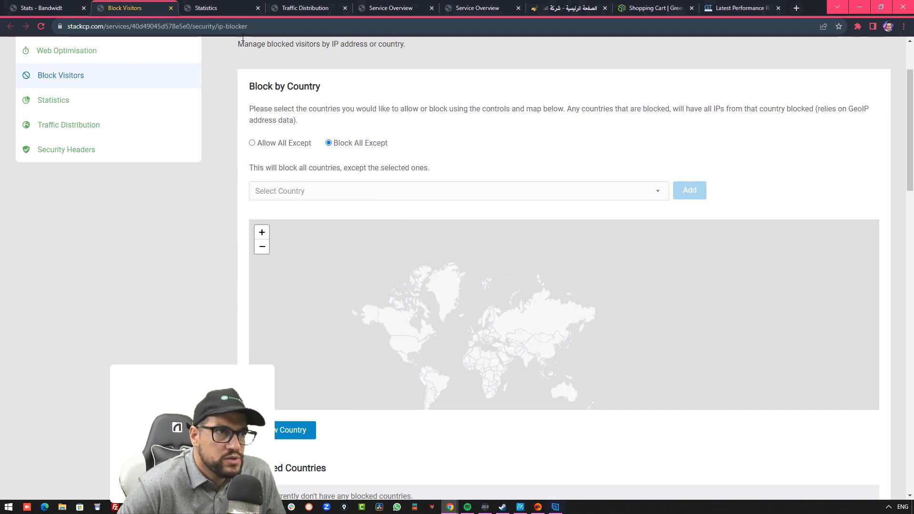
{"action": "left_click", "coordinate": [171, 8]}
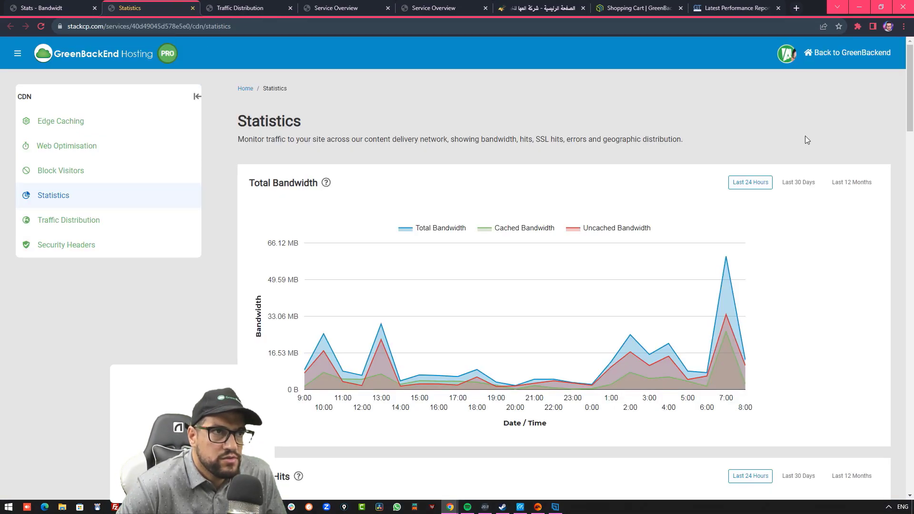
Examine the CDN Statistics charts for bandwidth, hits, SSL hits and HTTP requests
{"action": "scroll", "coordinate": [775, 215], "scroll_direction": "down", "scroll_amount": 11}
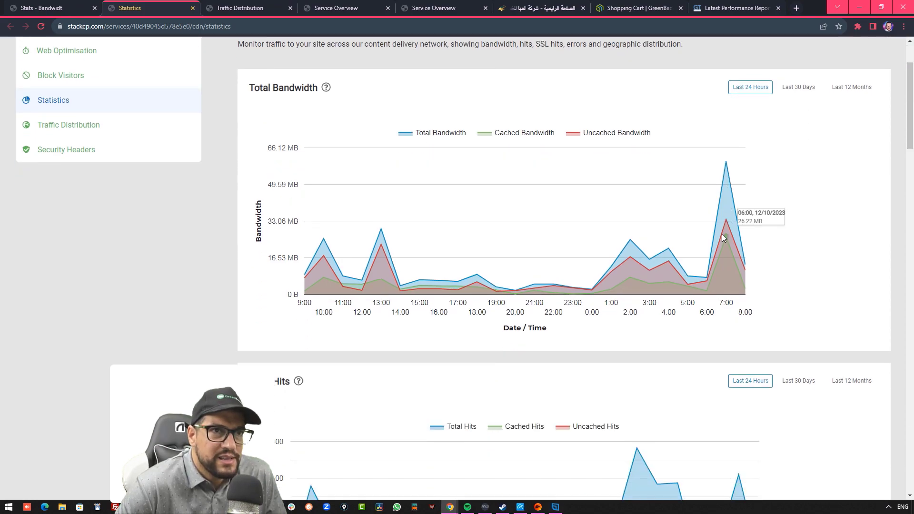
{"action": "scroll", "coordinate": [297, 270], "scroll_direction": "down", "scroll_amount": 13}
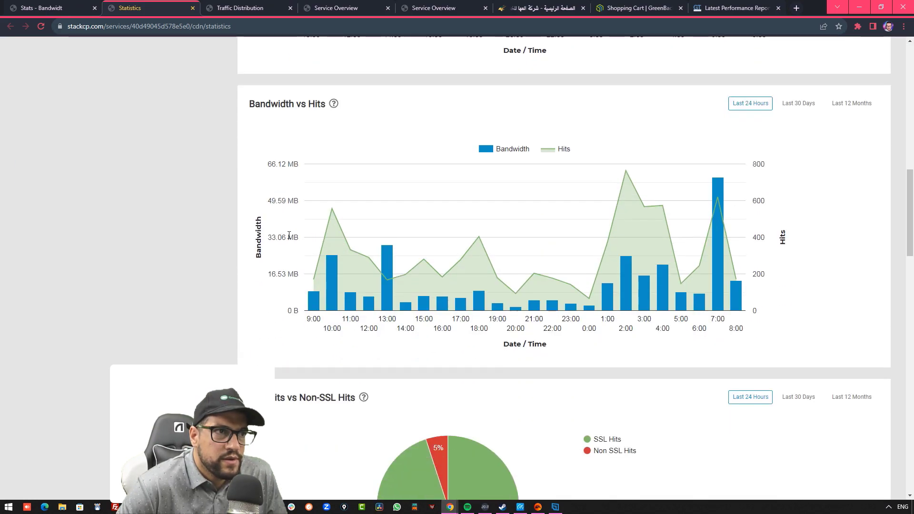
{"action": "scroll", "coordinate": [371, 299], "scroll_direction": "down", "scroll_amount": 3}
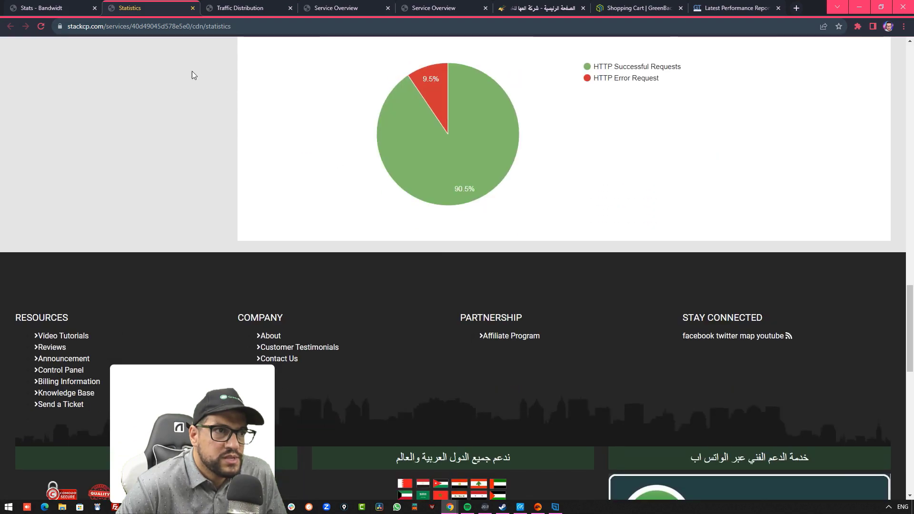
View the Top Countries on the Traffic Distribution page for the Last Week period
{"action": "left_click", "coordinate": [241, 8]}
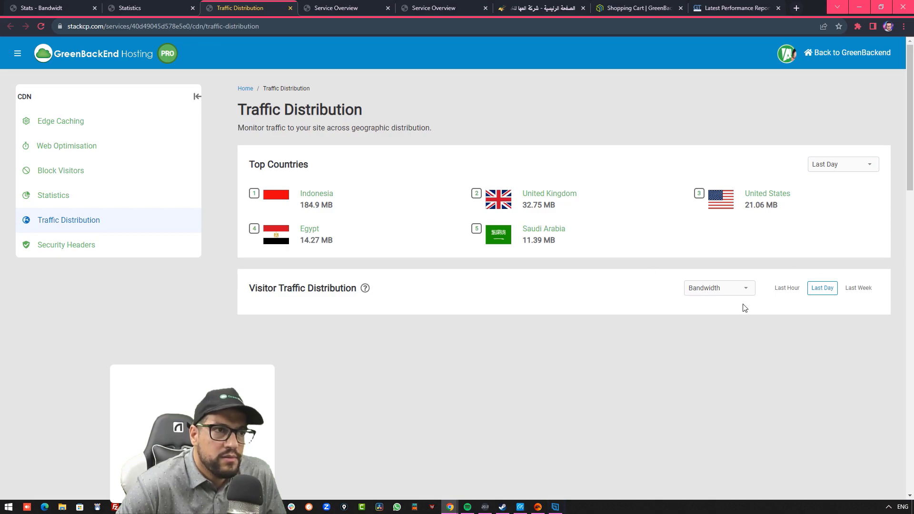
{"action": "left_click", "coordinate": [825, 165]}
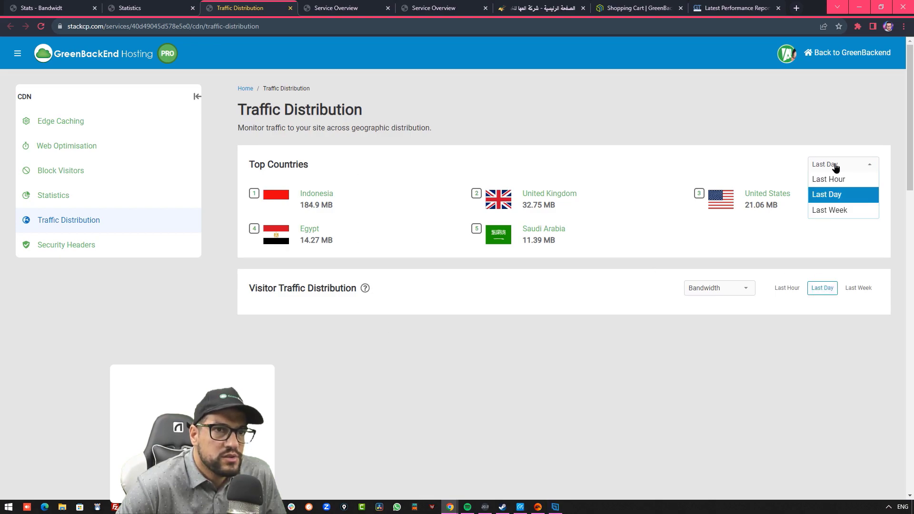
{"action": "left_click", "coordinate": [840, 212]}
Check the Bandwidth Graphs page, return to the first Service Overview tab and dismiss the login account prompt
{"action": "left_click", "coordinate": [336, 8]}
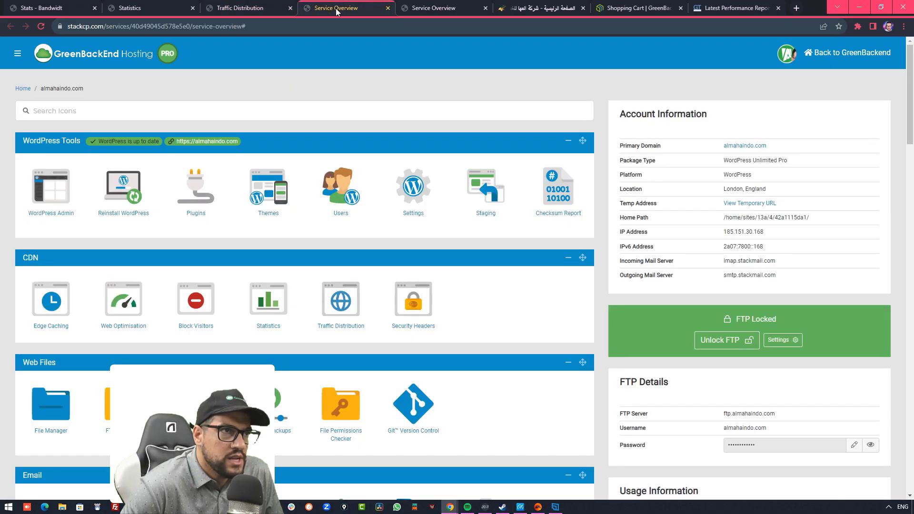
{"action": "key", "text": "ctrl+1"}
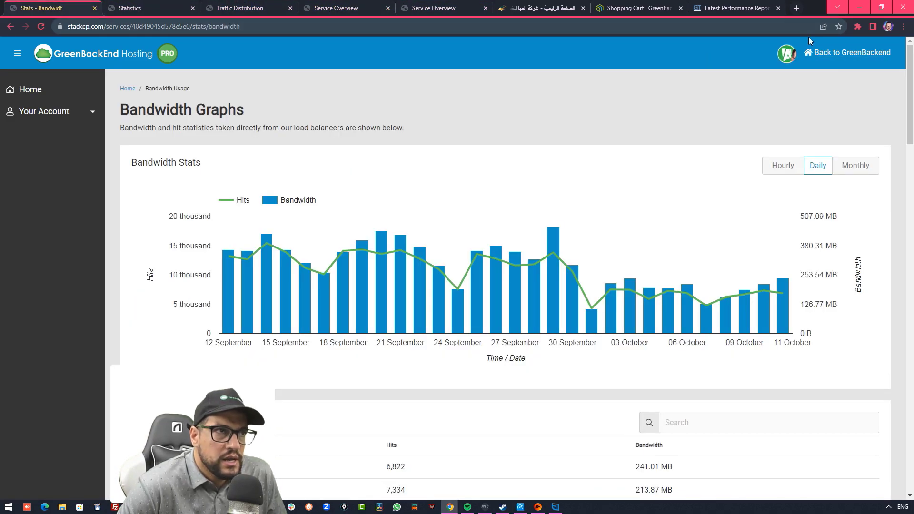
{"action": "left_click", "coordinate": [343, 6]}
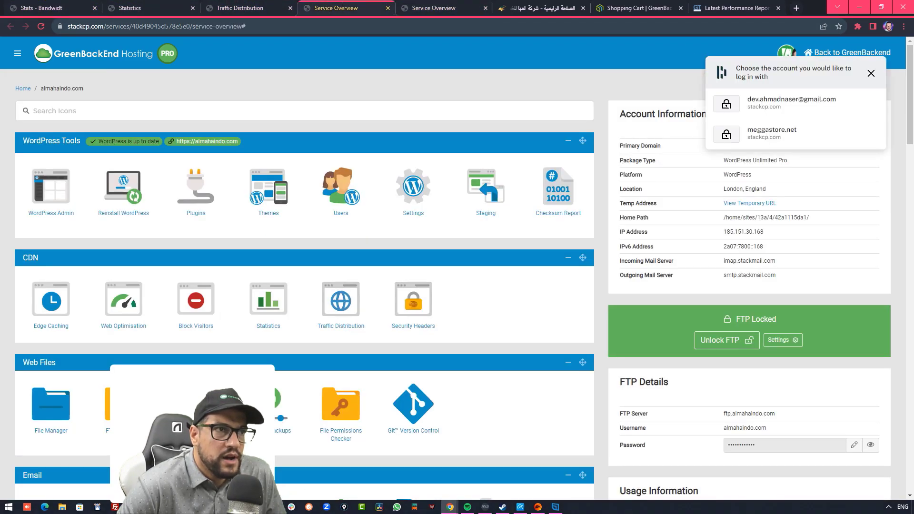
{"action": "left_click", "coordinate": [871, 73]}
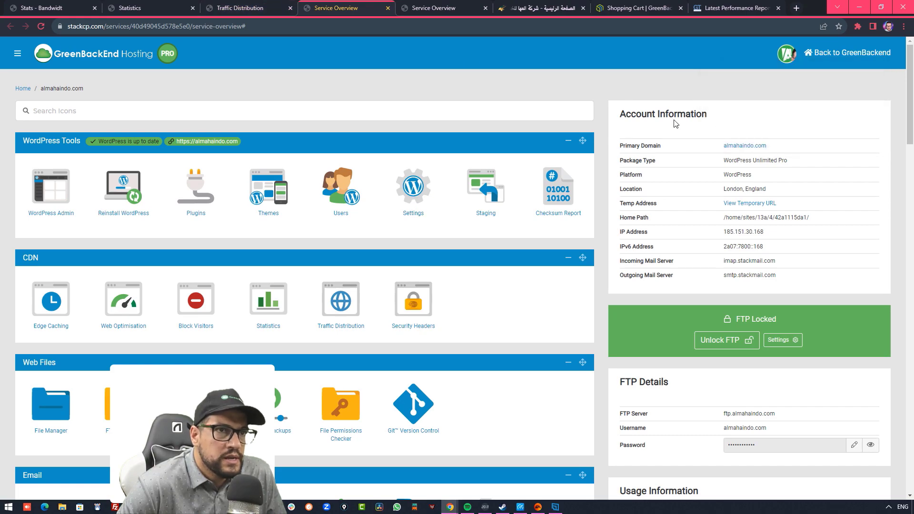